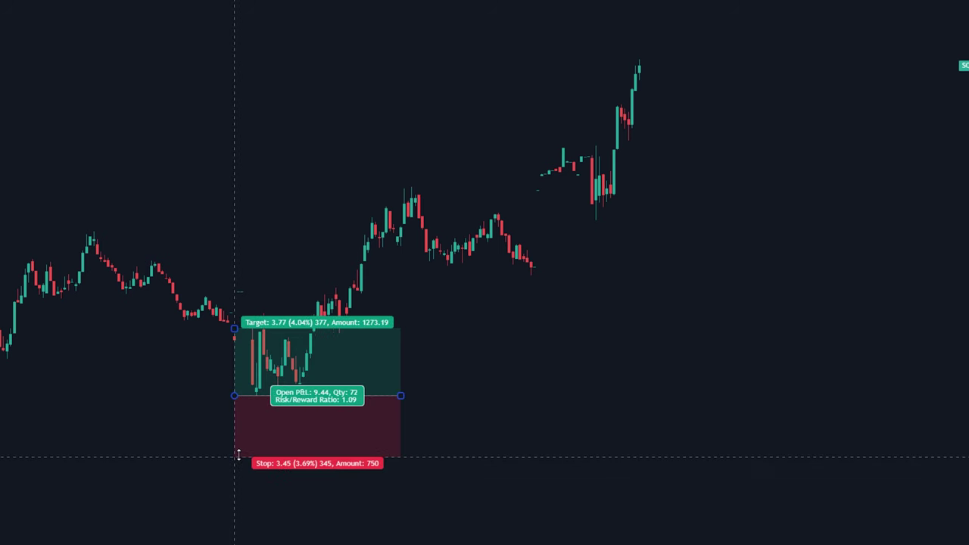
left_click_drag(428, 331, 279, 27)
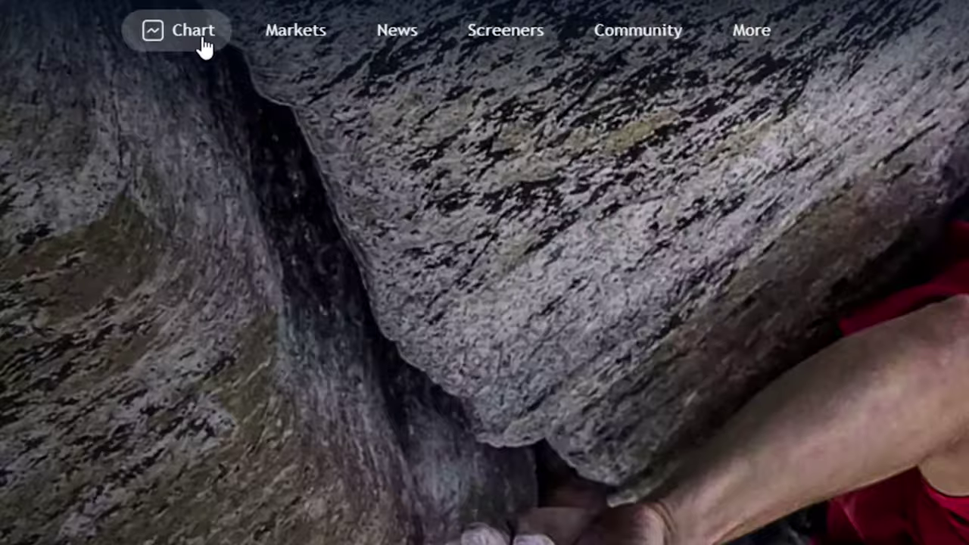
- Open the chart page, start a bar replay on the POLA 5-minute chart and play it
left_click(203, 44)
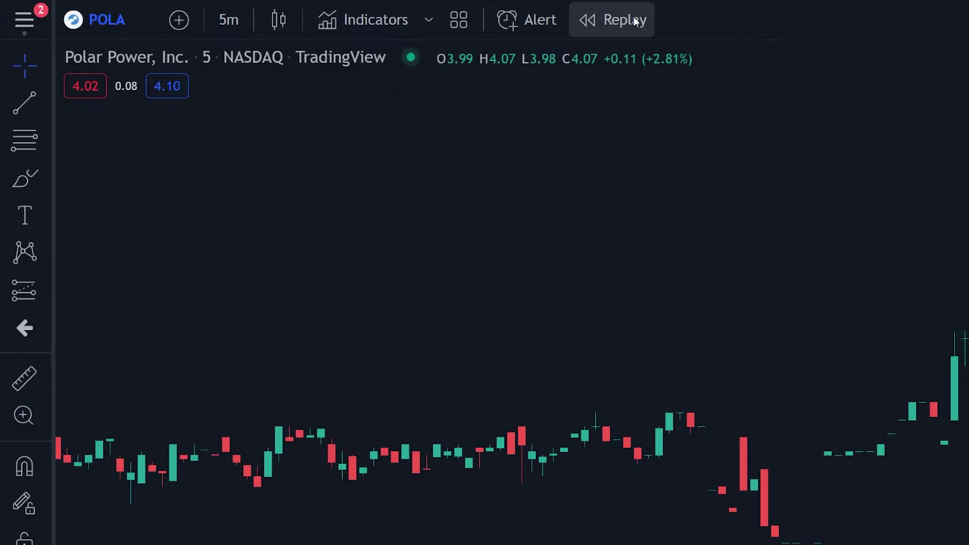
left_click(635, 22)
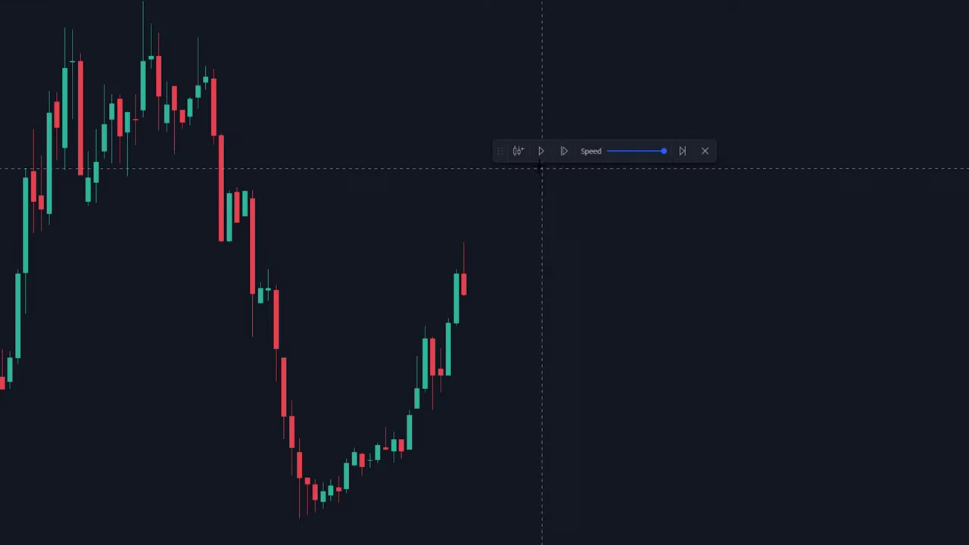
left_click(543, 156)
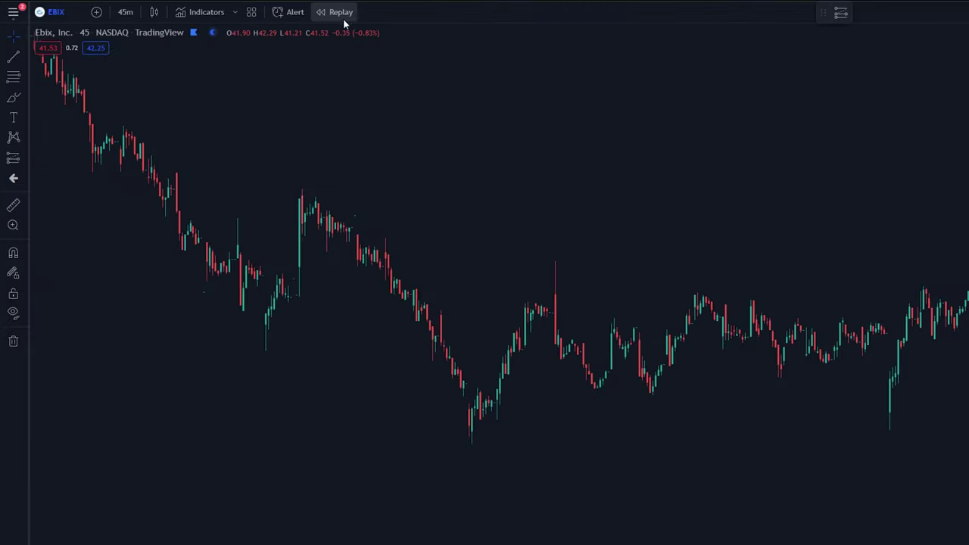
- Start a bar replay on the EBIX 45-minute chart and reduce its playback speed to the slowest setting
left_click(343, 13)
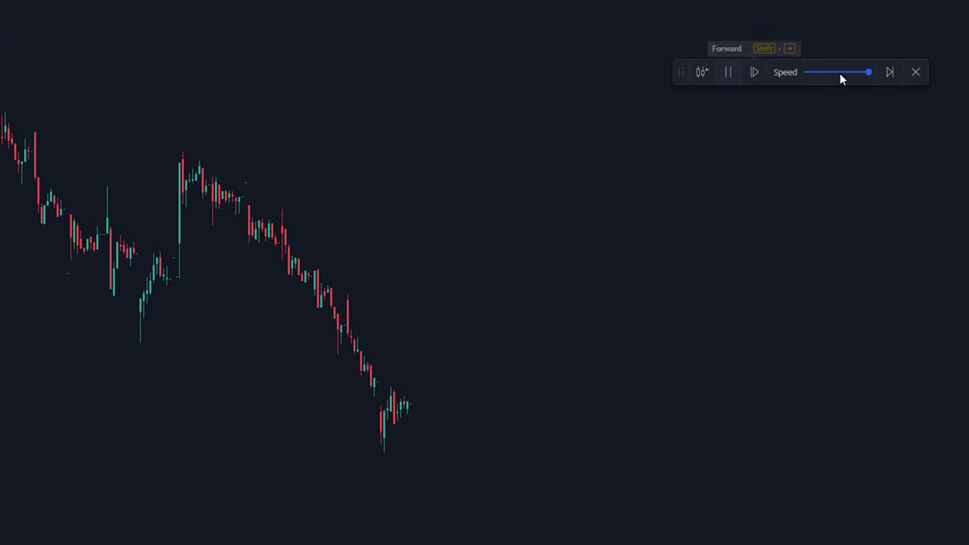
left_click_drag(868, 72, 805, 74)
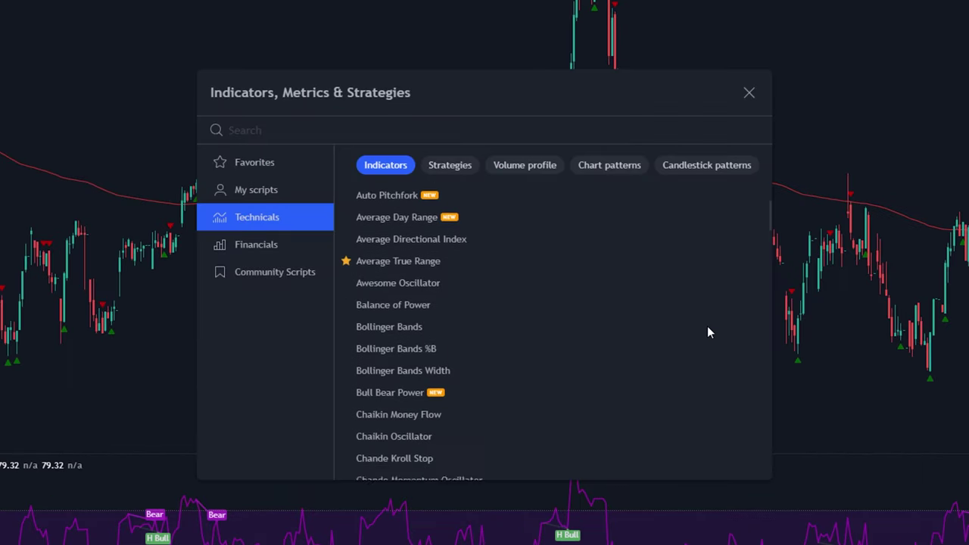
- Browse the list of technical indicators available for the chart
scroll(707, 327, "down", 2)
scroll(707, 327, "down", 2)
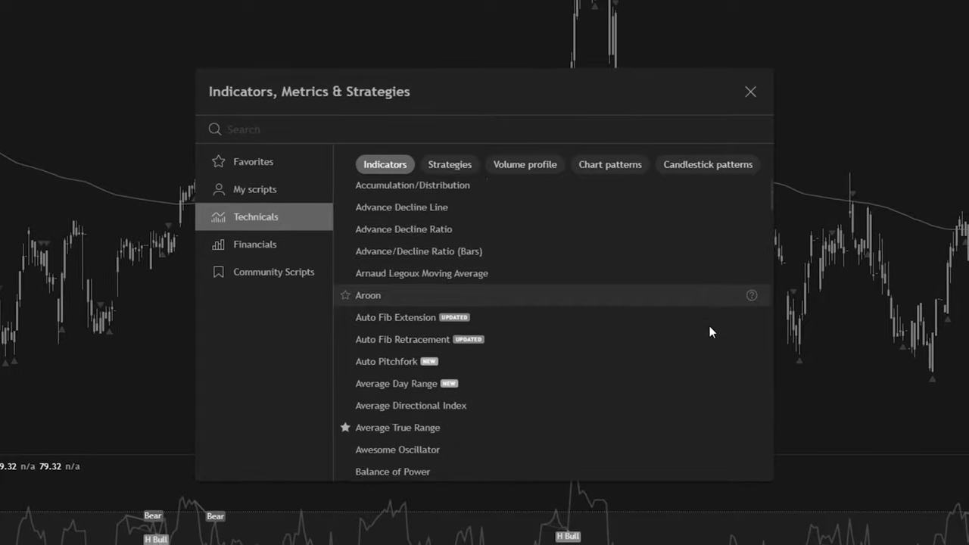
scroll(709, 330, "down", 5)
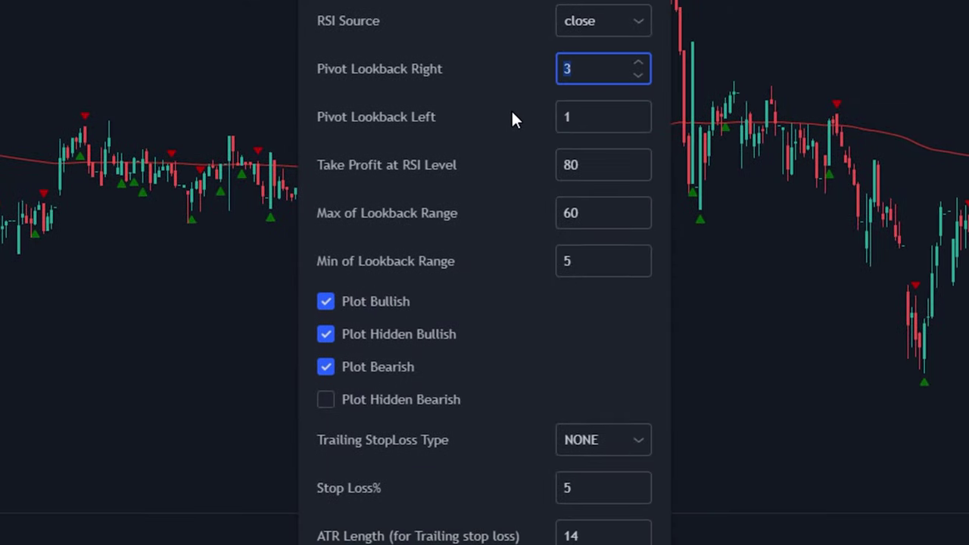
- Set the RSI divergence indicator's Pivot Lookback Right to 2
key("BackSpace")
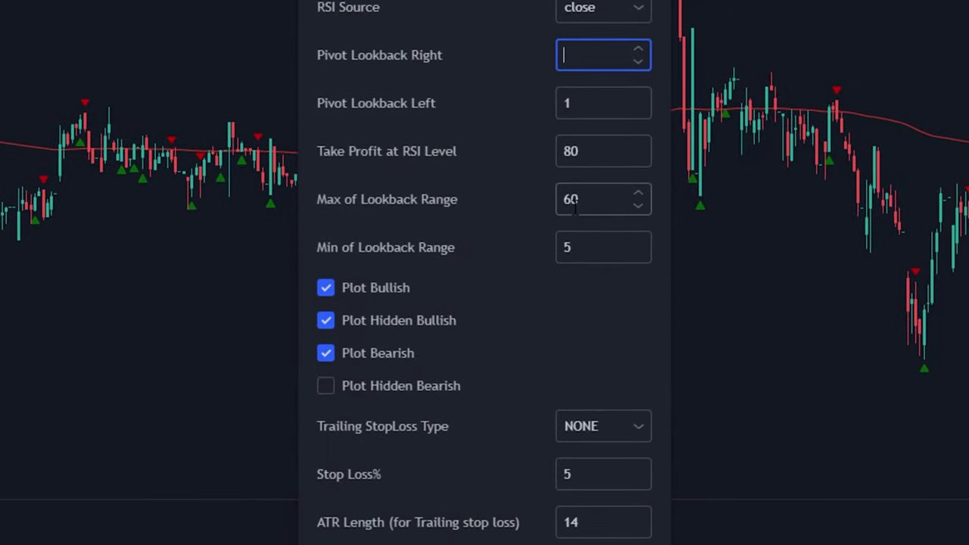
type("2")
key("Tab")
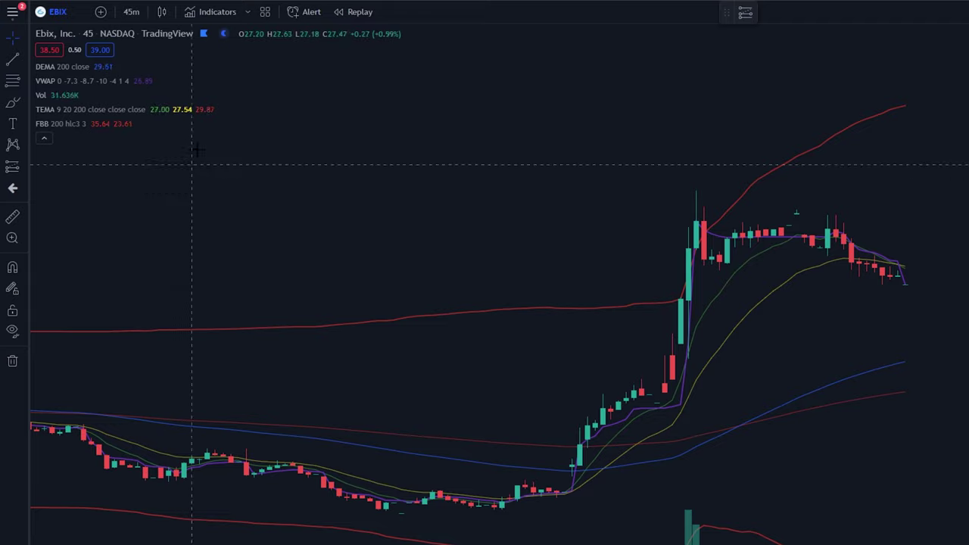
- Save the EBIX chart's current indicators as an indicator template named "like this video strategy"
left_click(265, 11)
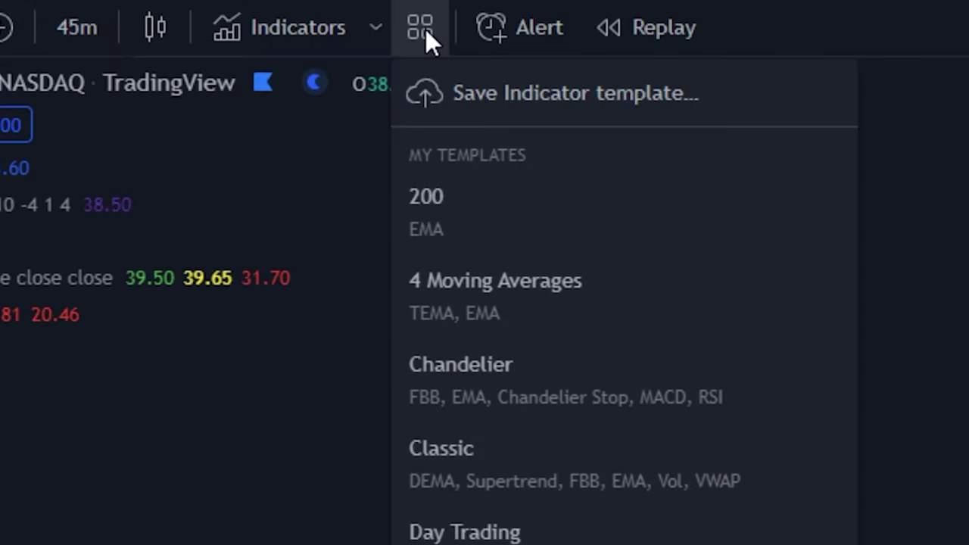
left_click(483, 103)
type("like this video strategy")
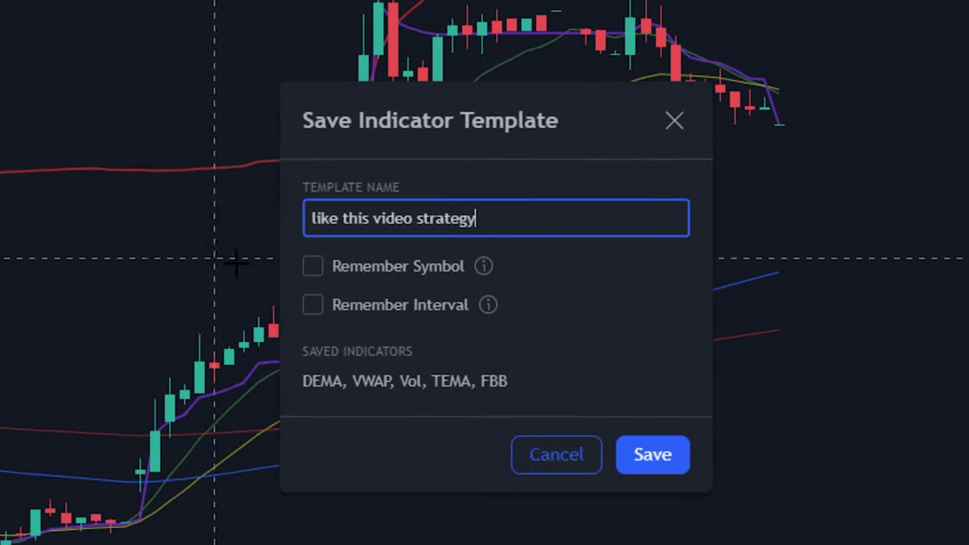
left_click(656, 458)
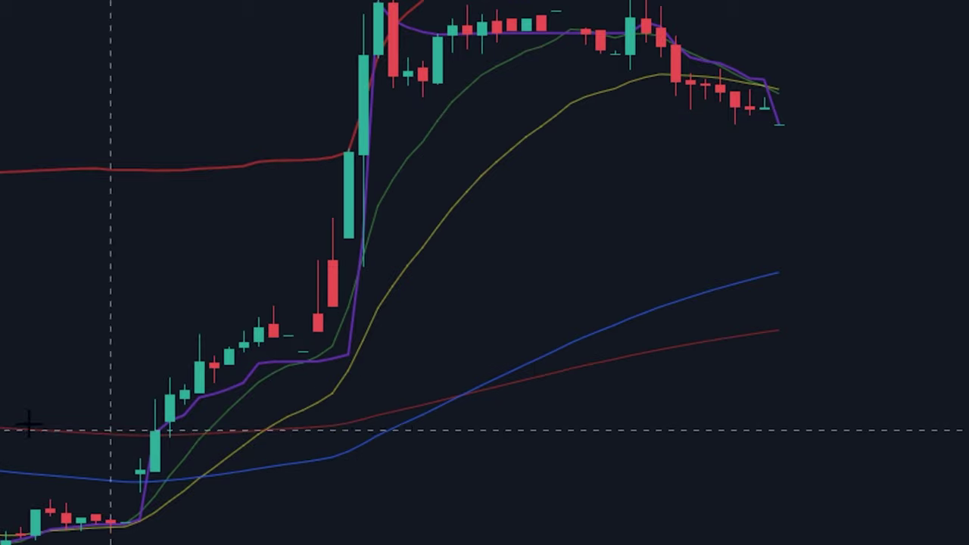
- Apply the saved indicator templates 4 Moving Averages, Chandelier and Classic to the EBIX chart one after another
left_click(243, 14)
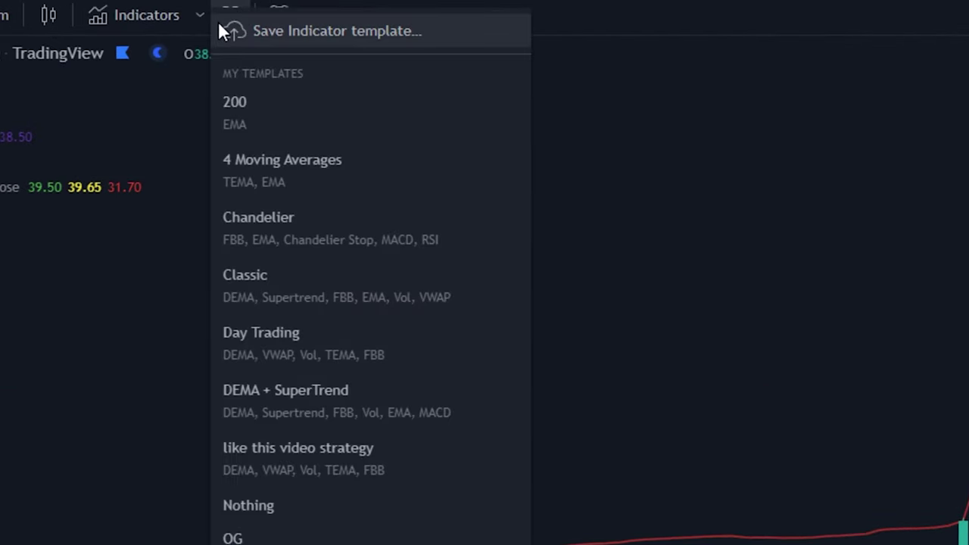
left_click(282, 165)
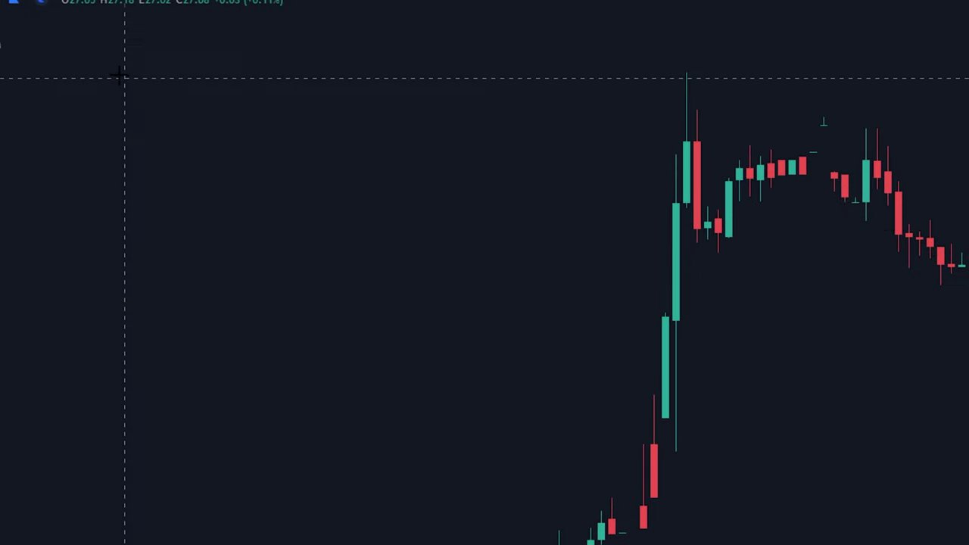
left_click(107, 9)
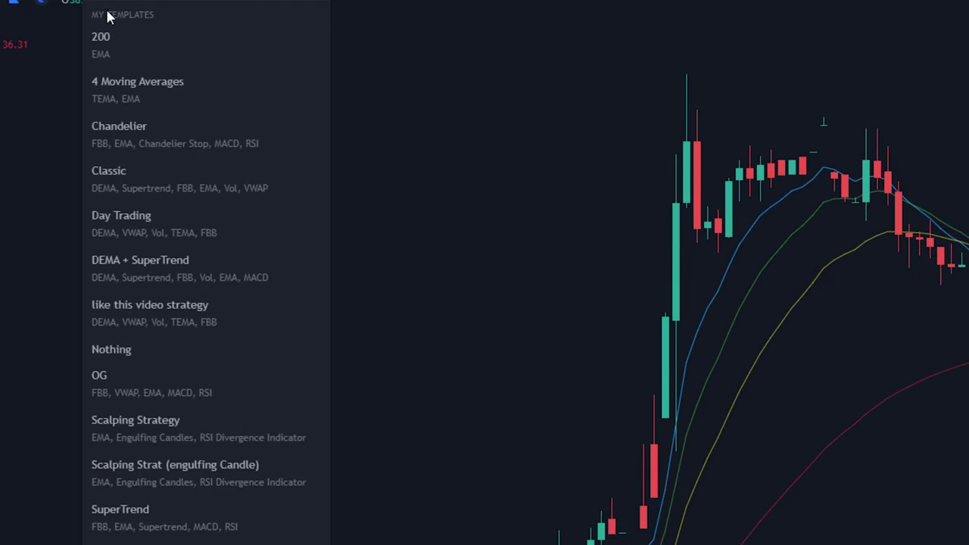
left_click(137, 131)
left_click(107, 9)
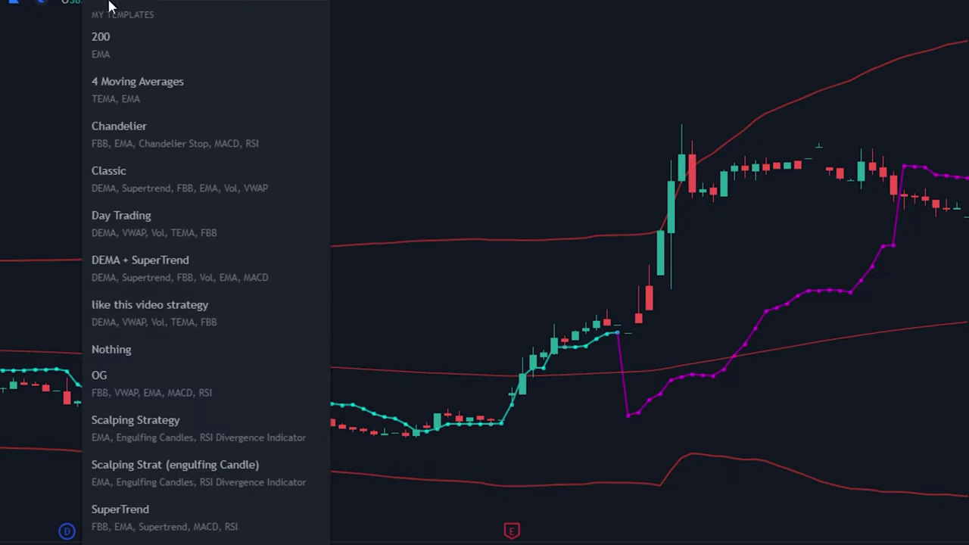
left_click(141, 199)
left_click(106, 9)
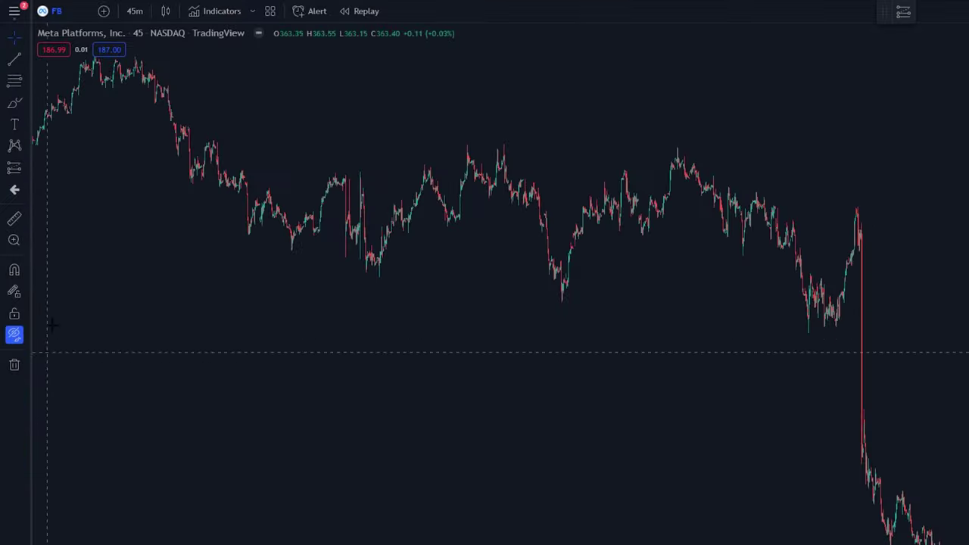
- Open the keyboard shortcuts reference and expand its Chart section
left_click(30, 19)
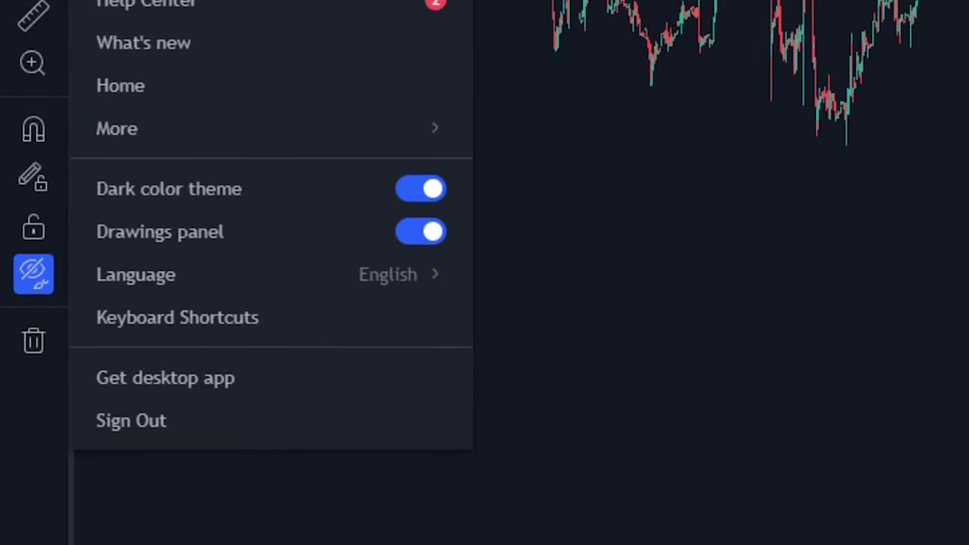
left_click(230, 327)
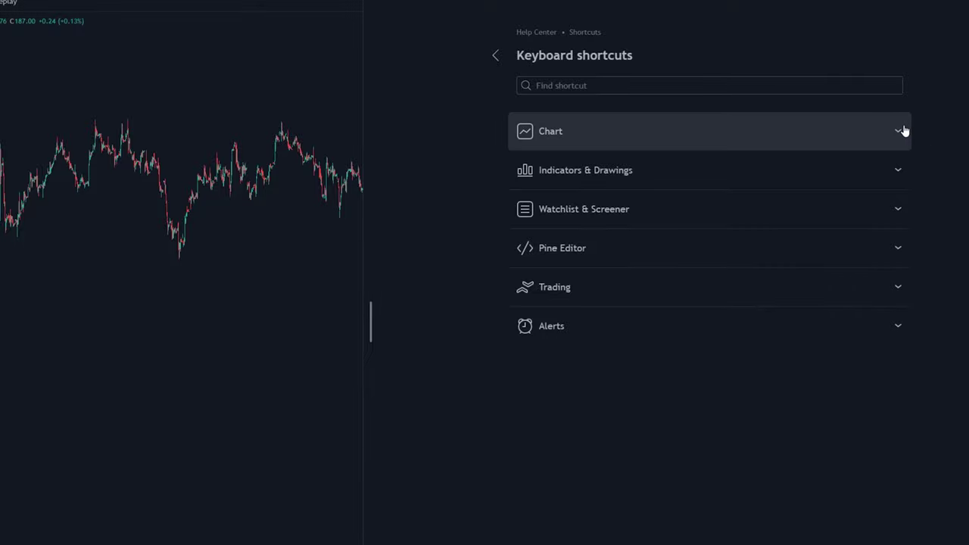
left_click(904, 131)
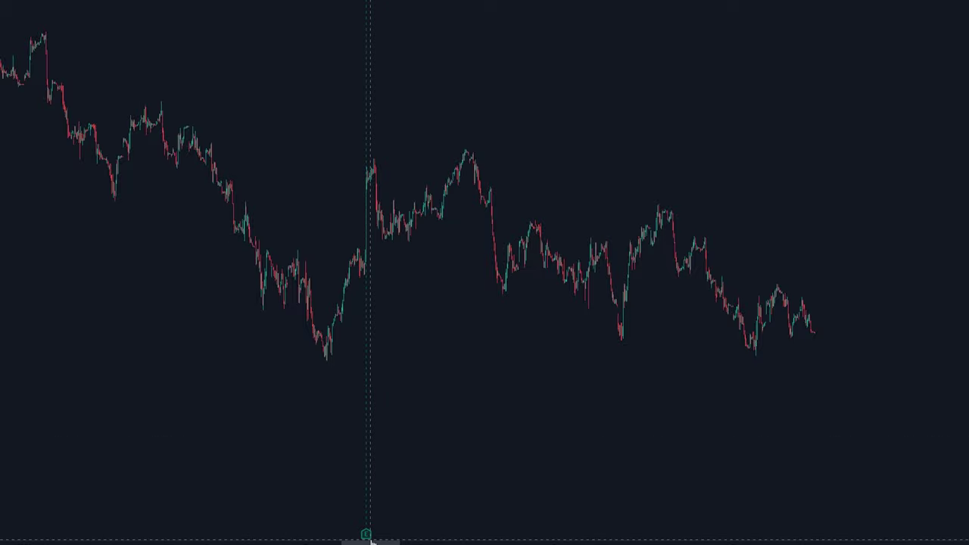
mouse_move(369, 537)
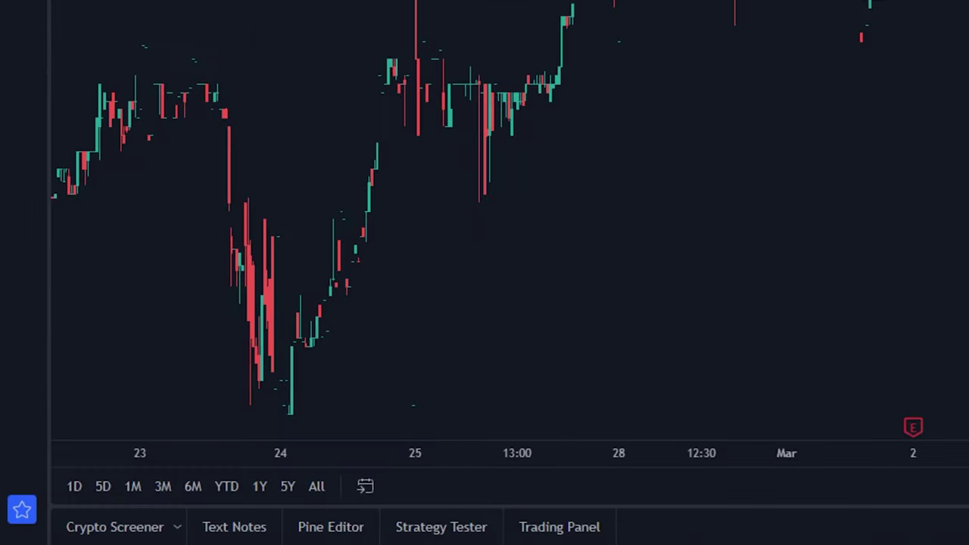
- Create a text note titled "Important Financial News" containing the quote "Subscribe to TradingLab. Huge Value" and its attribution
left_click(260, 535)
left_click(94, 159)
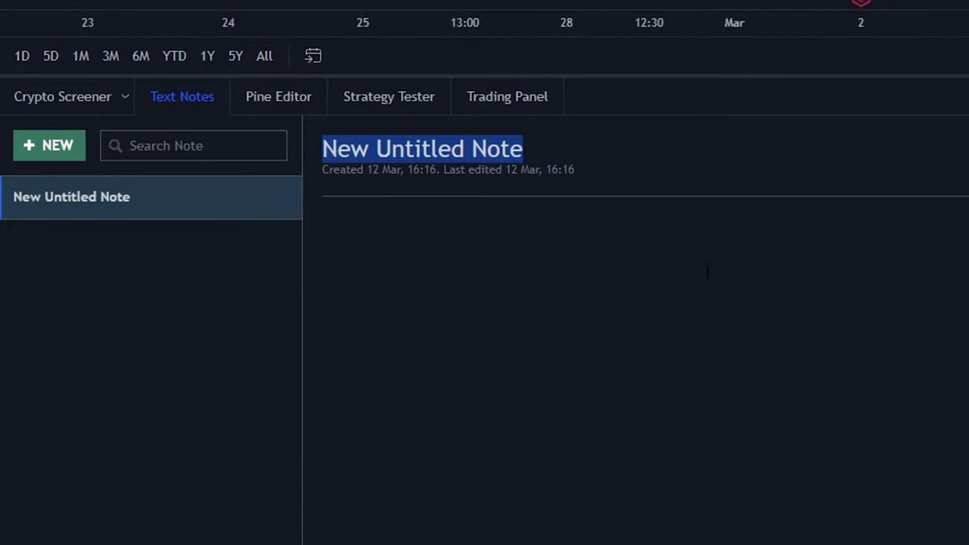
type("Important Financial News")
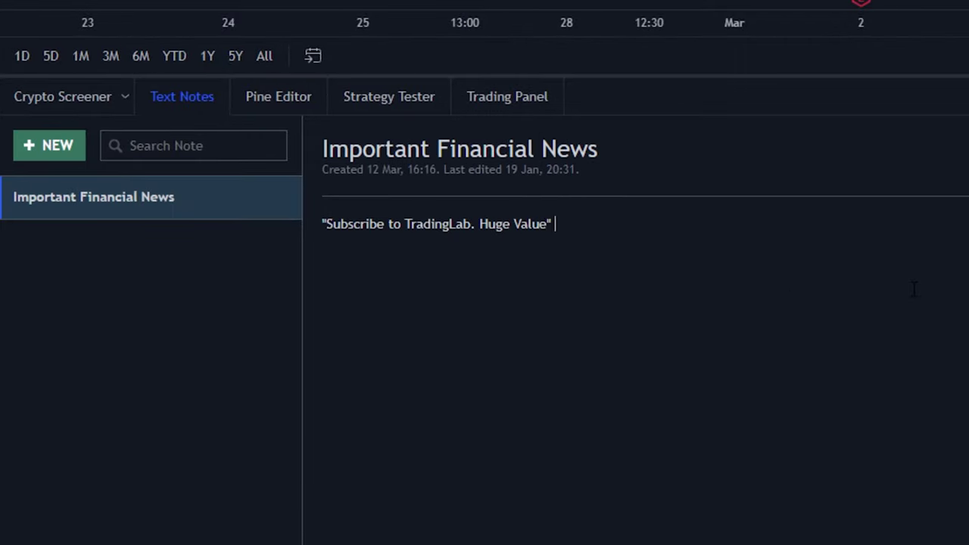
type("en Buff")
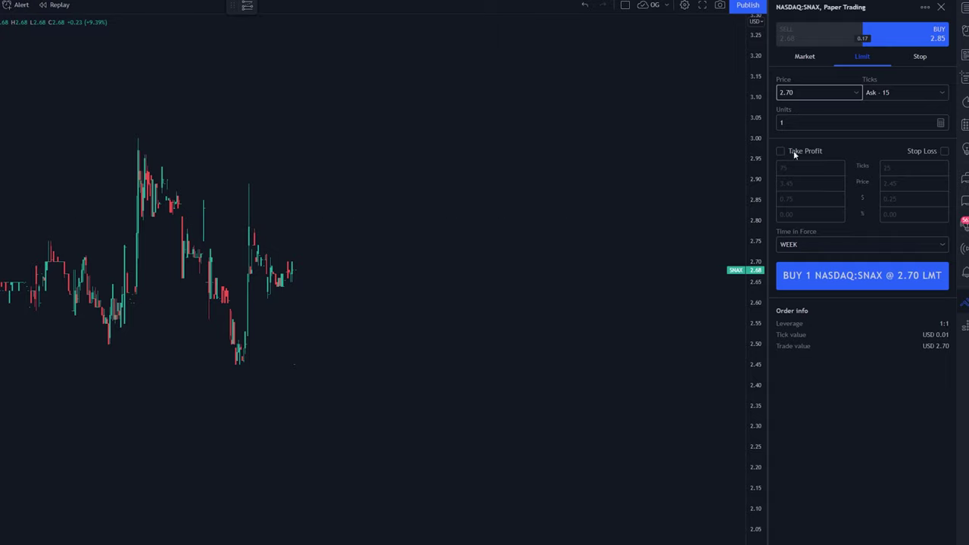
- Set the NASDAQ:SNAX paper-trading limit buy order to 100 units and enable Take Profit
type("100")
left_click(797, 170)
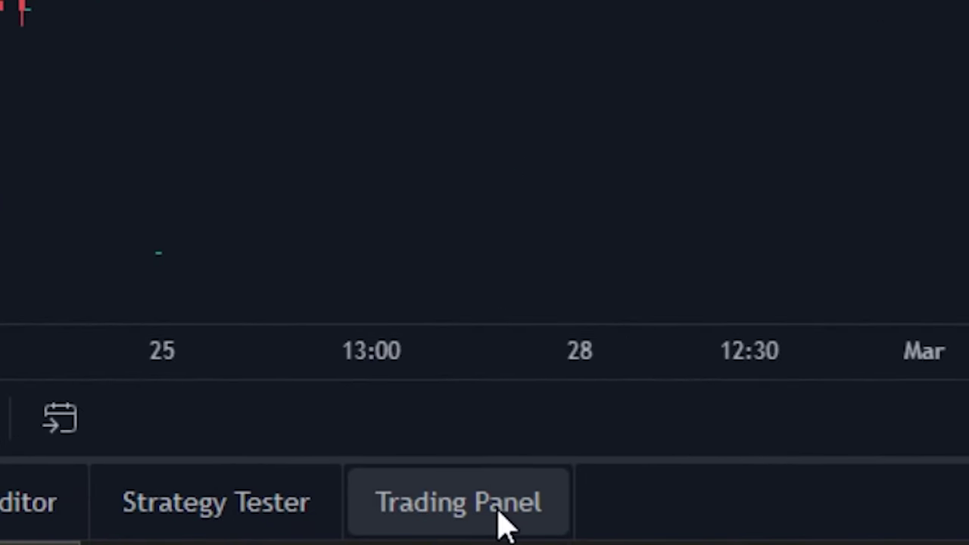
- Display the available brokers for live trading and start connecting an Alpaca account
left_click(359, 534)
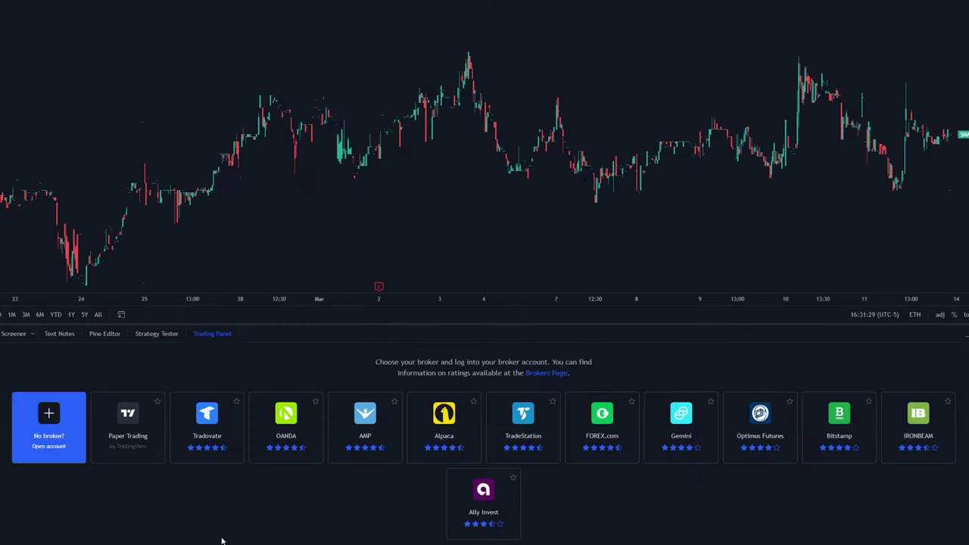
mouse_move(449, 450)
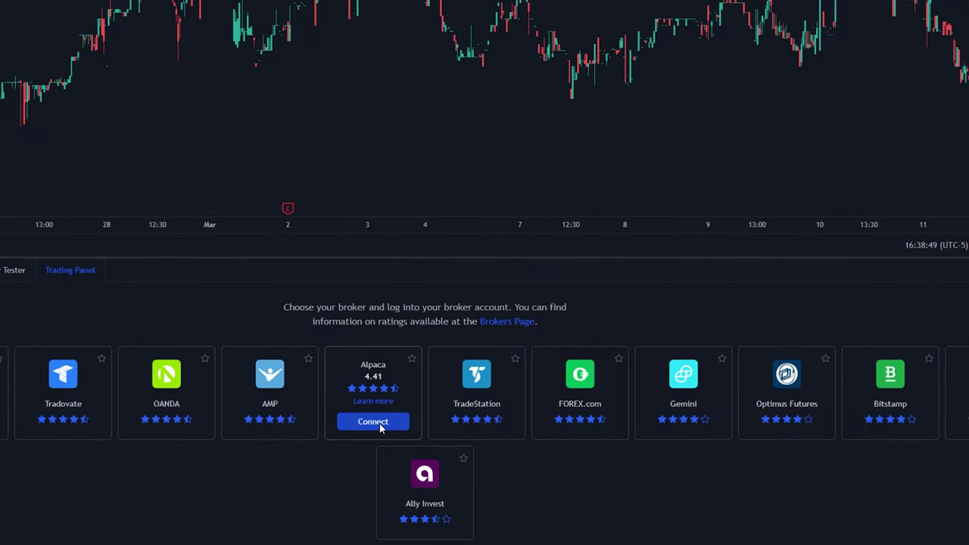
left_click(379, 421)
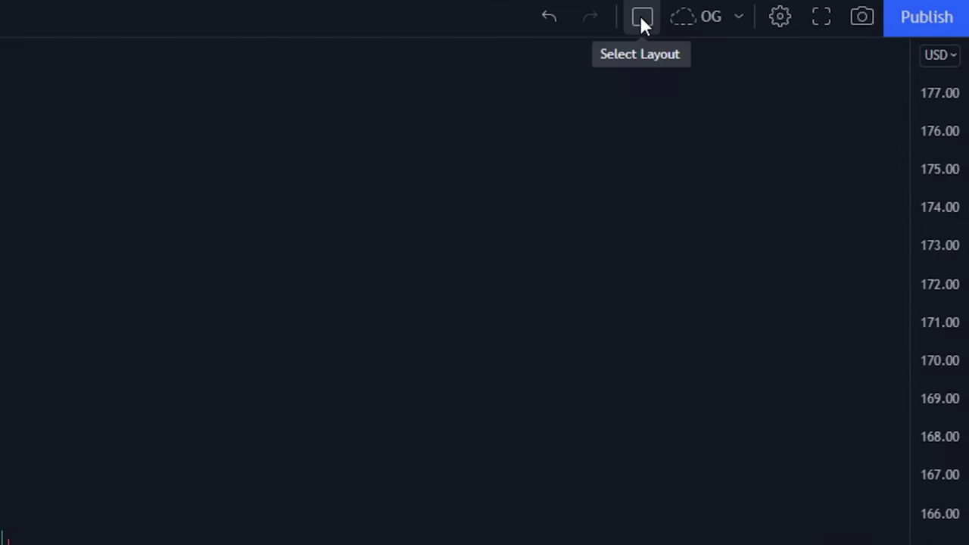
- Split the workspace into two side-by-side charts and open the layout options again
left_click(642, 17)
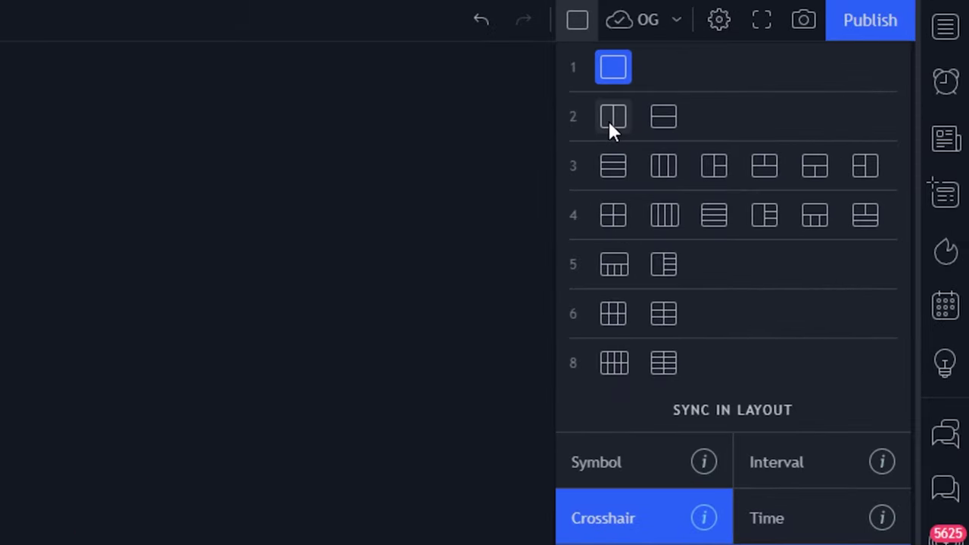
left_click(769, 72)
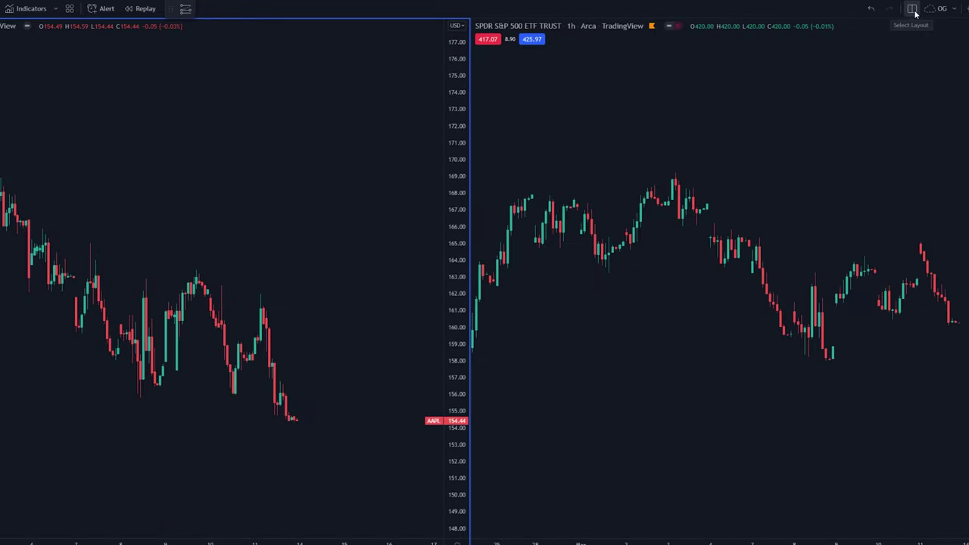
left_click(913, 11)
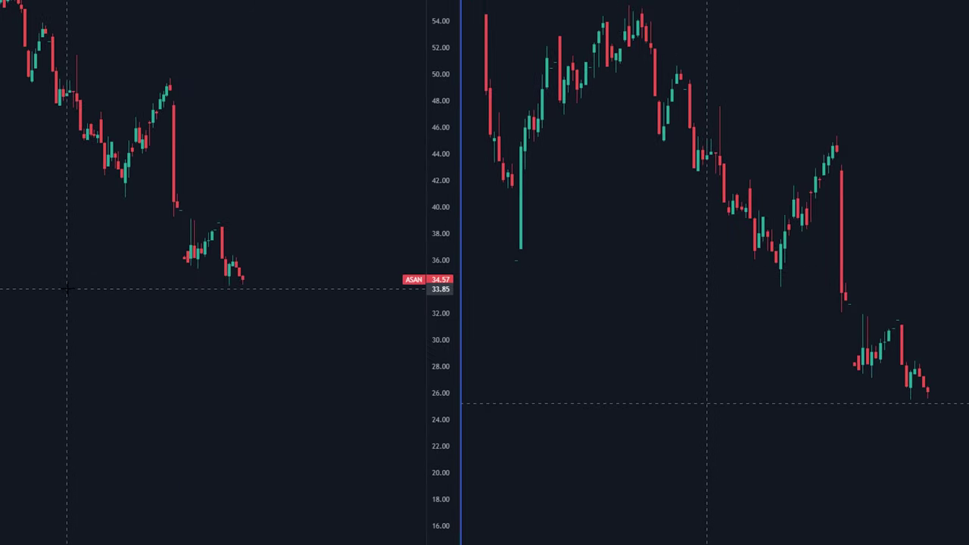
- Add a horizontal line at about 33.85 on the ASAN chart
key("alt+h")
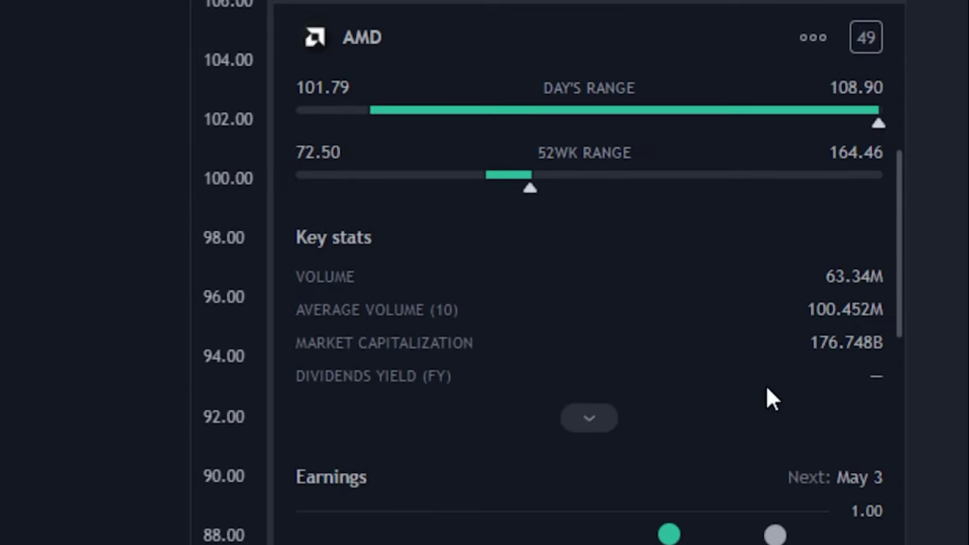
- Examine AMD's symbol details, from key stats and earnings down to performance, technicals and analyst rating
scroll(813, 371, "down", 10)
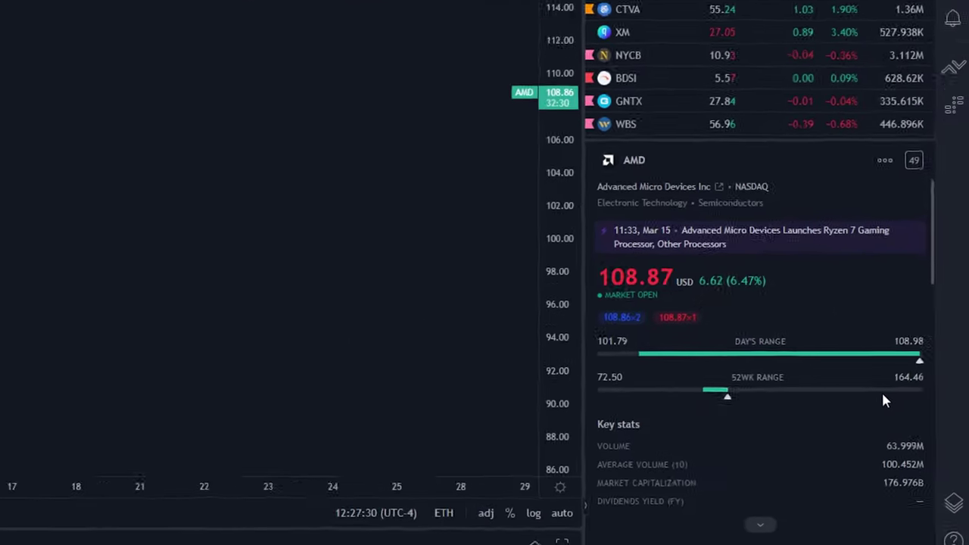
scroll(885, 402, "down", 8)
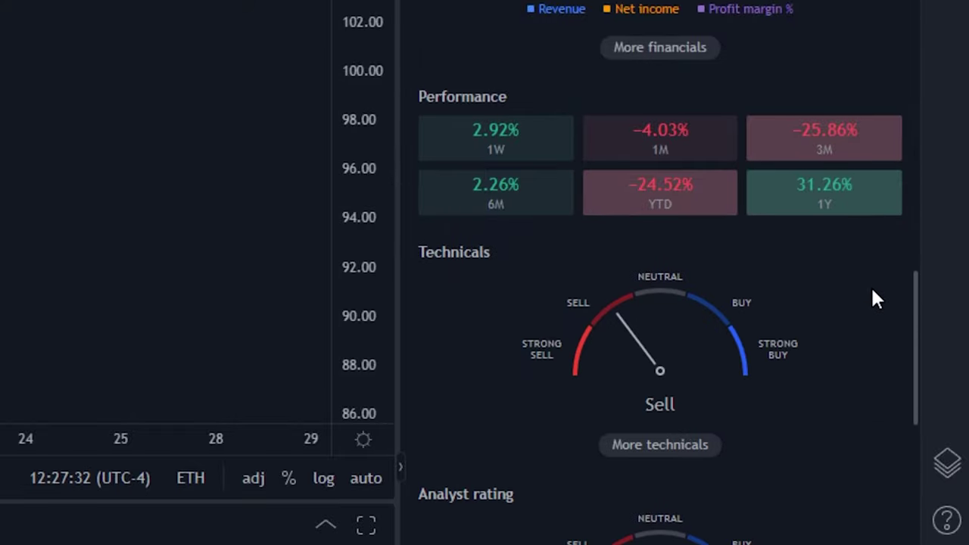
- Open the detailed technical analysis summary for AMD
scroll(873, 288, "down", 3)
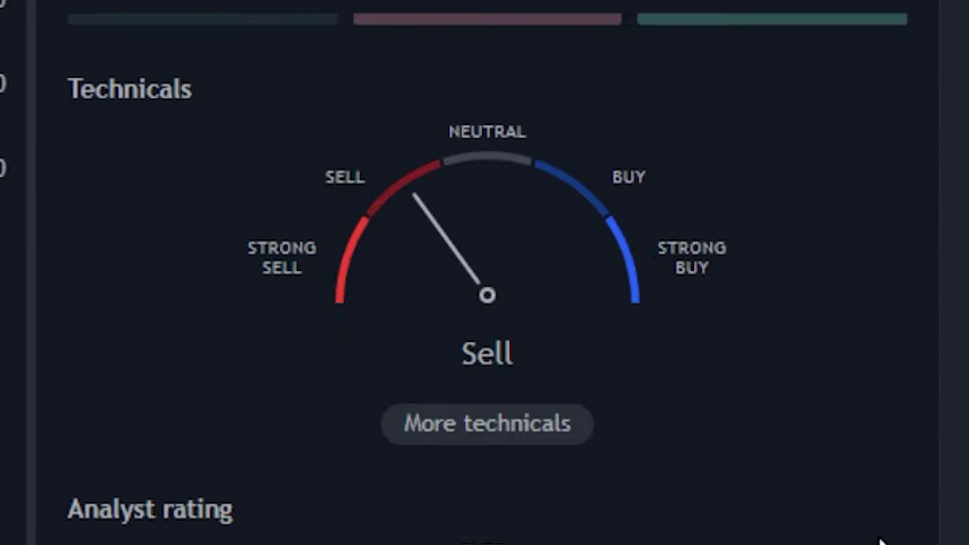
scroll(920, 135, "down", 3)
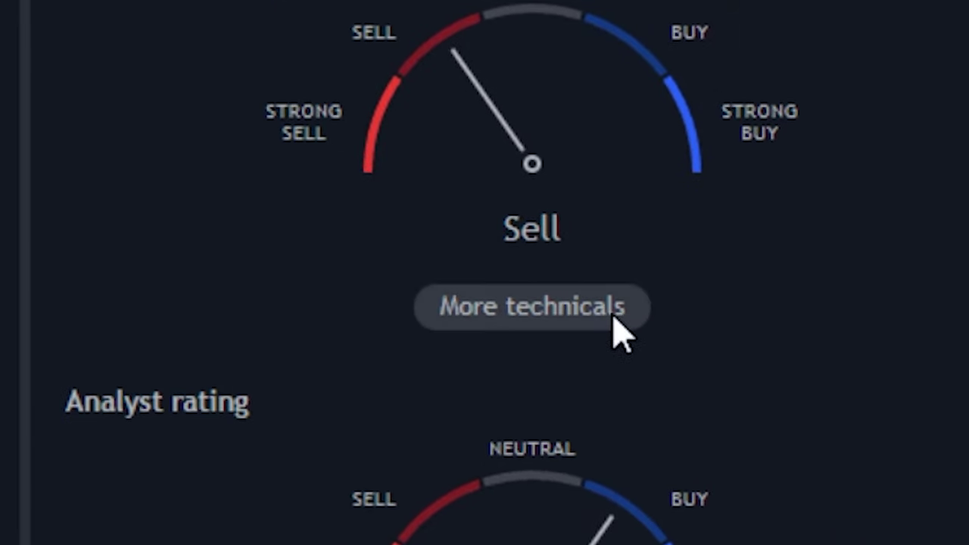
left_click(614, 318)
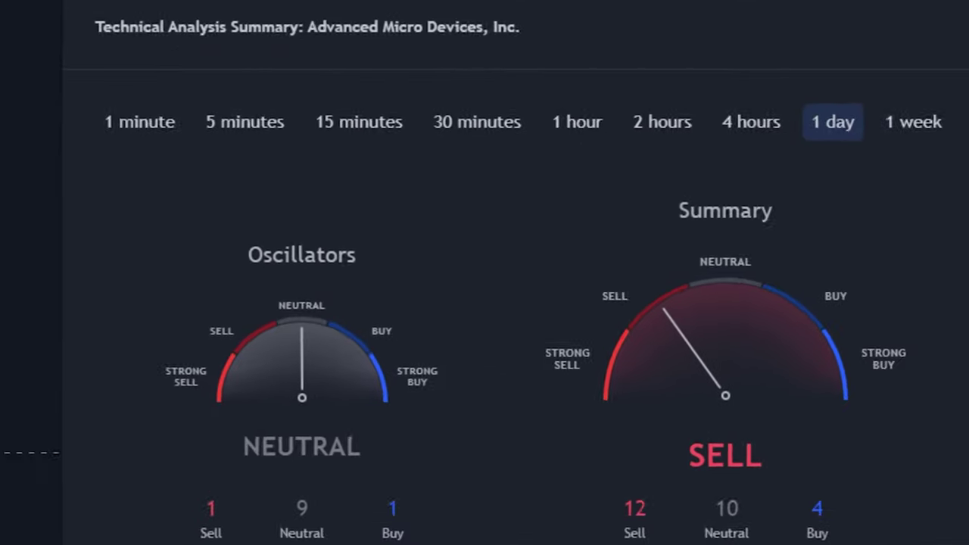
- Compare AMD's technical analysis ratings for the 1-minute, 5-minute, 15-minute, 30-minute and 1-hour intervals
left_click(124, 121)
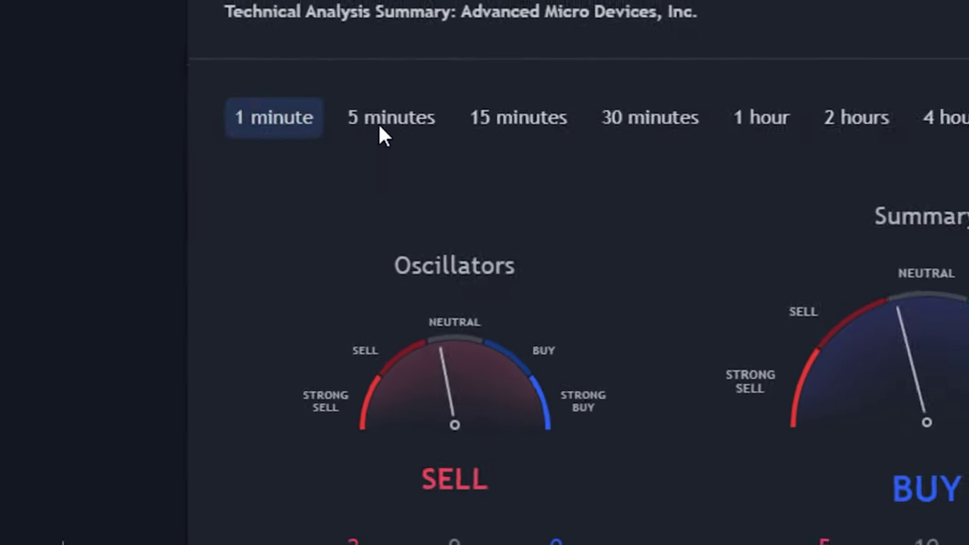
left_click(480, 119)
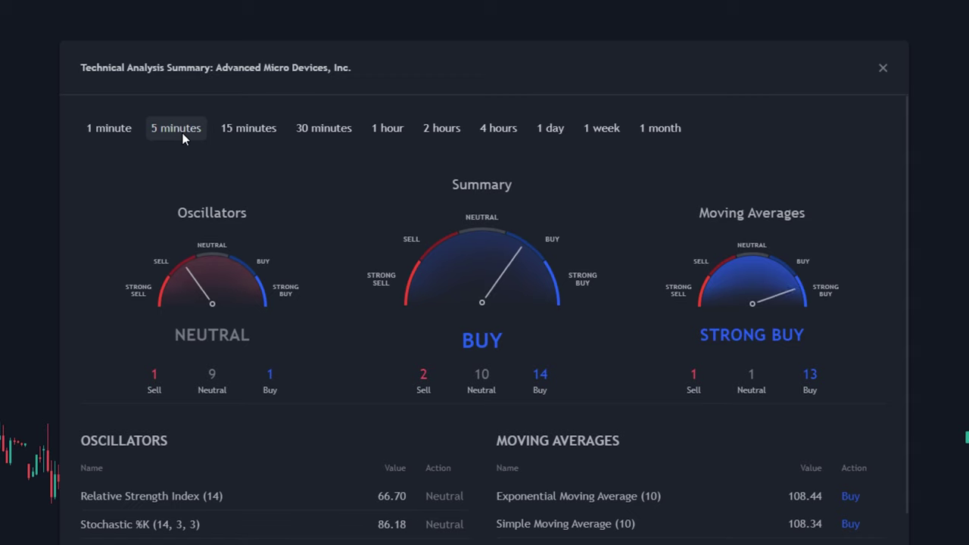
left_click(251, 131)
left_click(322, 134)
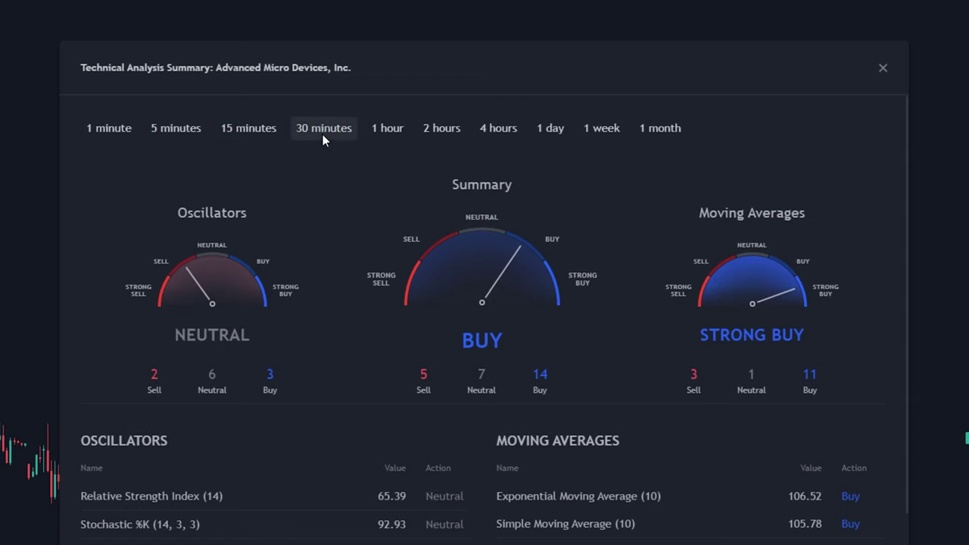
left_click(405, 131)
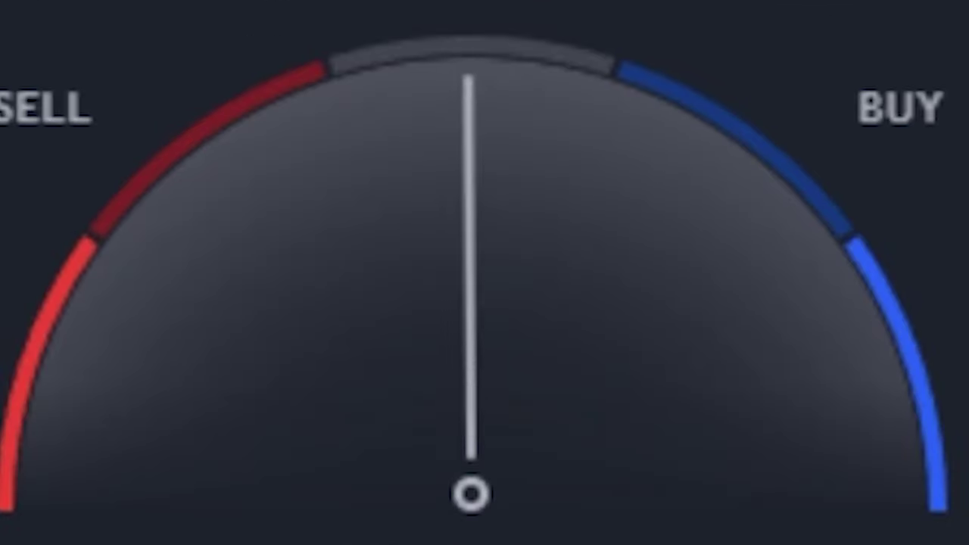
- Switch to Google and enter a search for tradingview
left_click(588, 76)
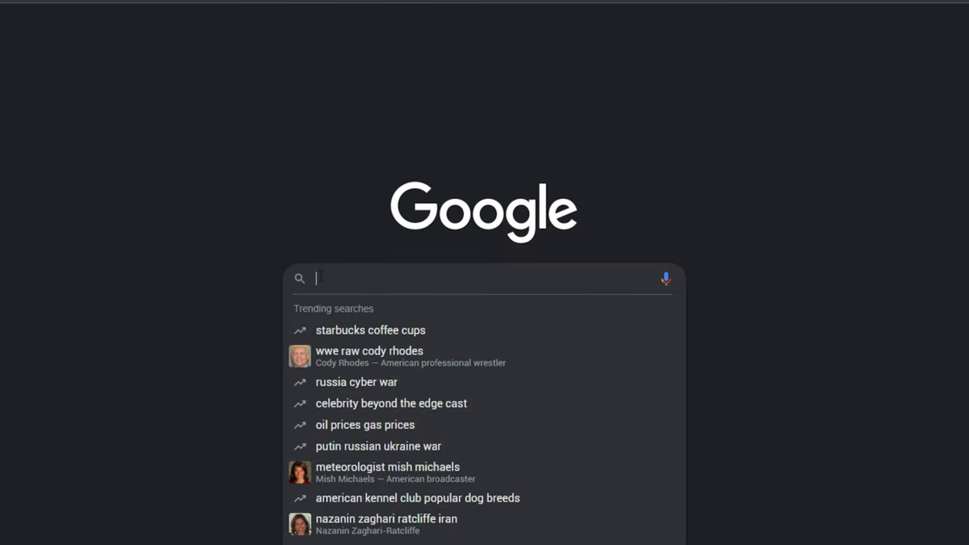
type("tradingview")
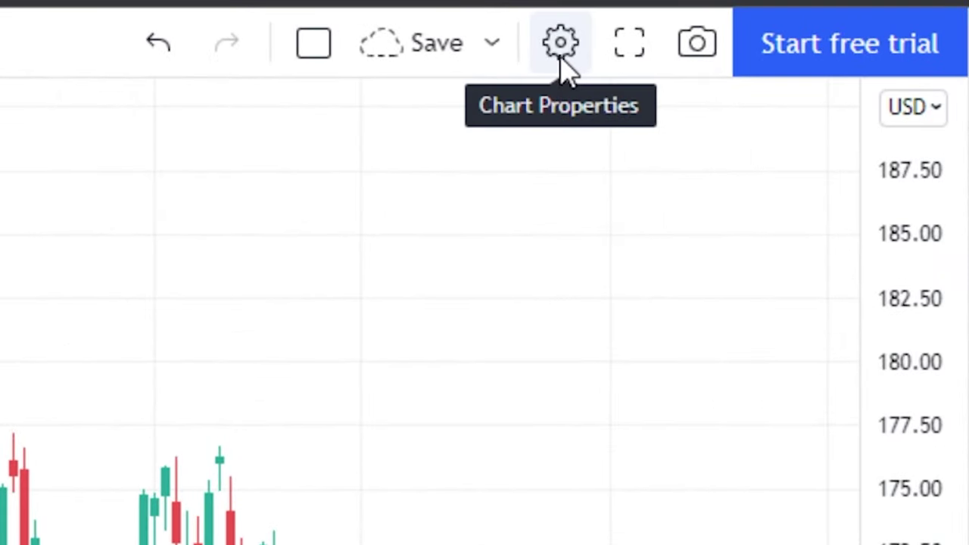
- Examine the chart's appearance settings, including the colour options for the vertical and horizontal grid lines
left_click(919, 2)
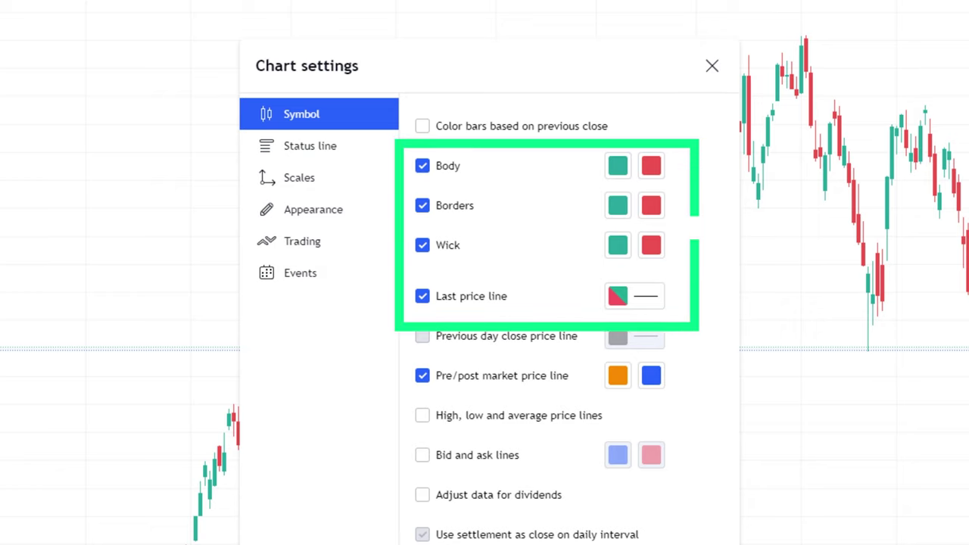
left_click(312, 212)
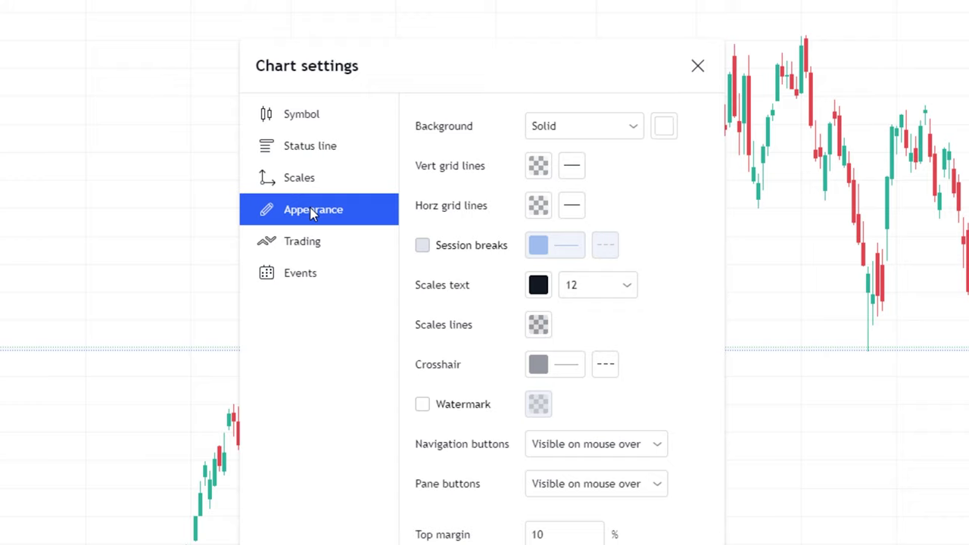
left_click(539, 167)
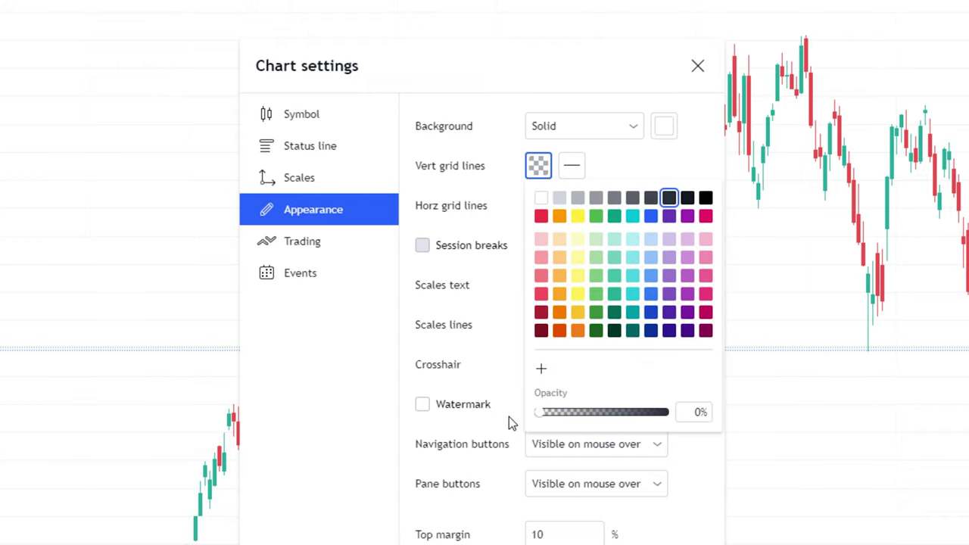
left_click(509, 416)
left_click(538, 205)
left_click(618, 200)
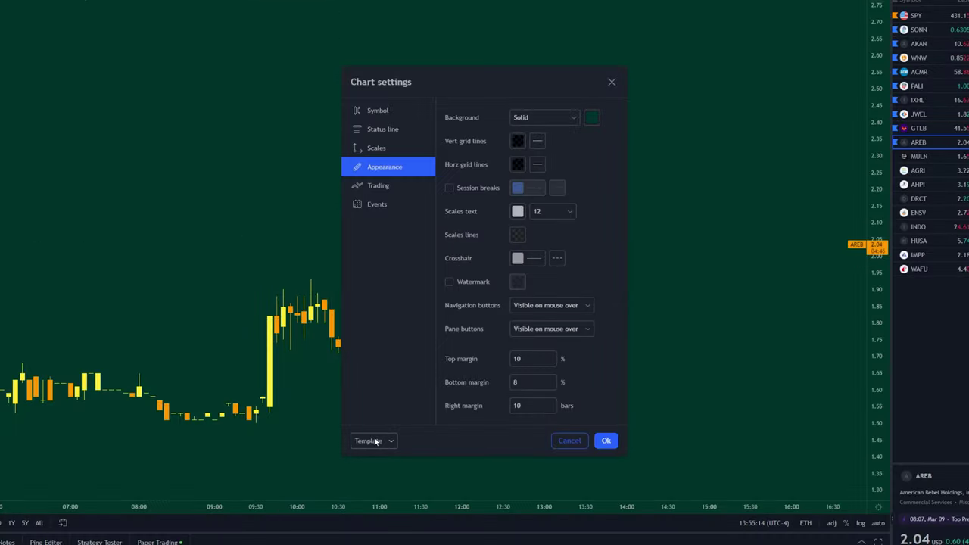
- Apply the default template to the chart settings and open the main menu
left_click(375, 441)
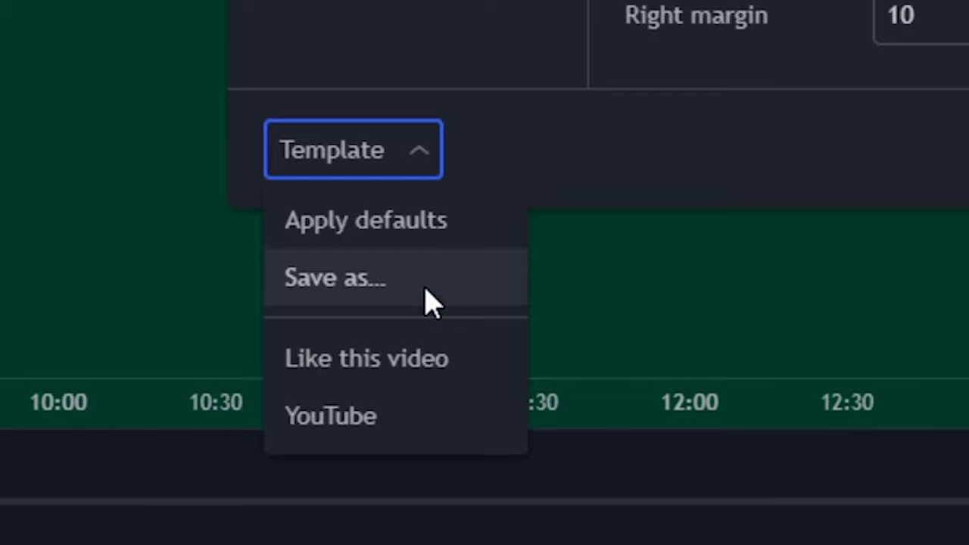
left_click(366, 219)
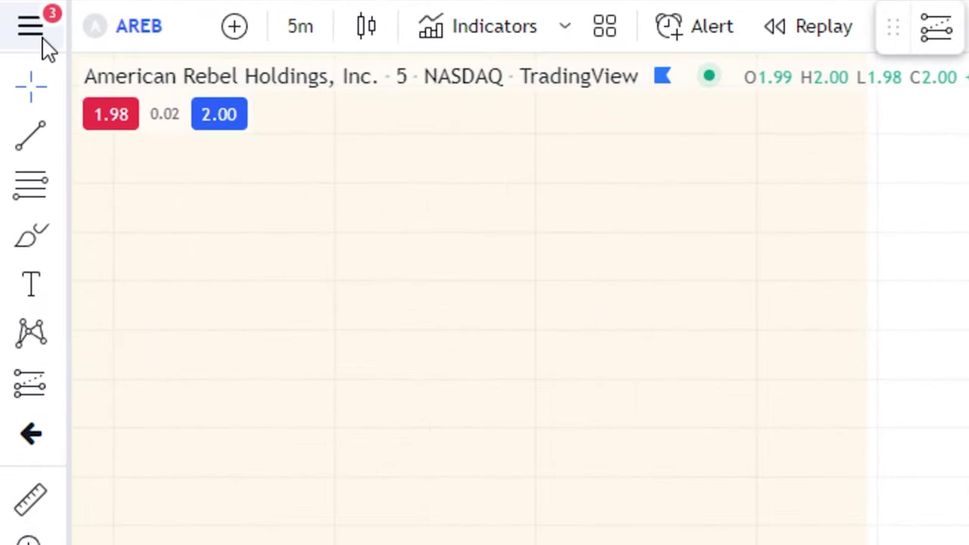
left_click(28, 24)
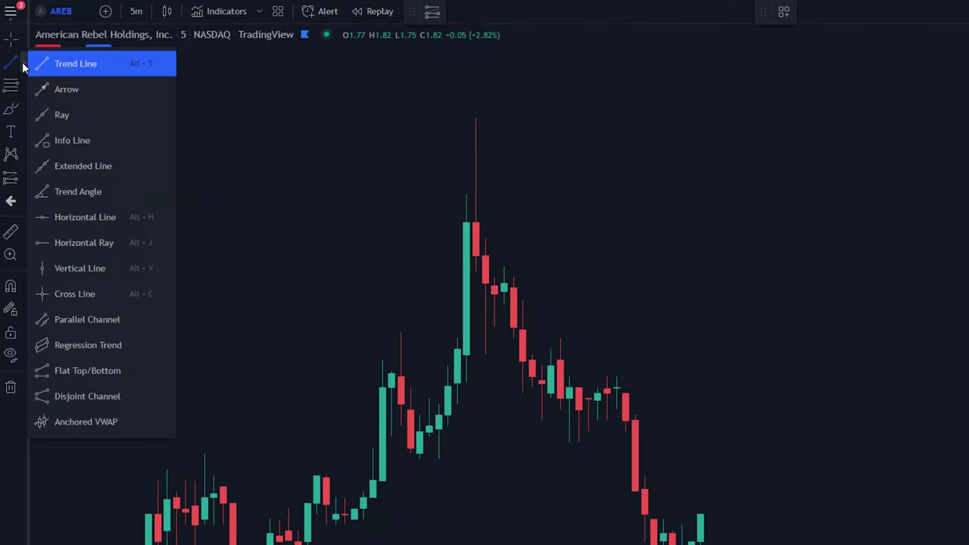
- Draw a level trend line across the AREB chart at the high of the tallest wick
left_click(369, 138)
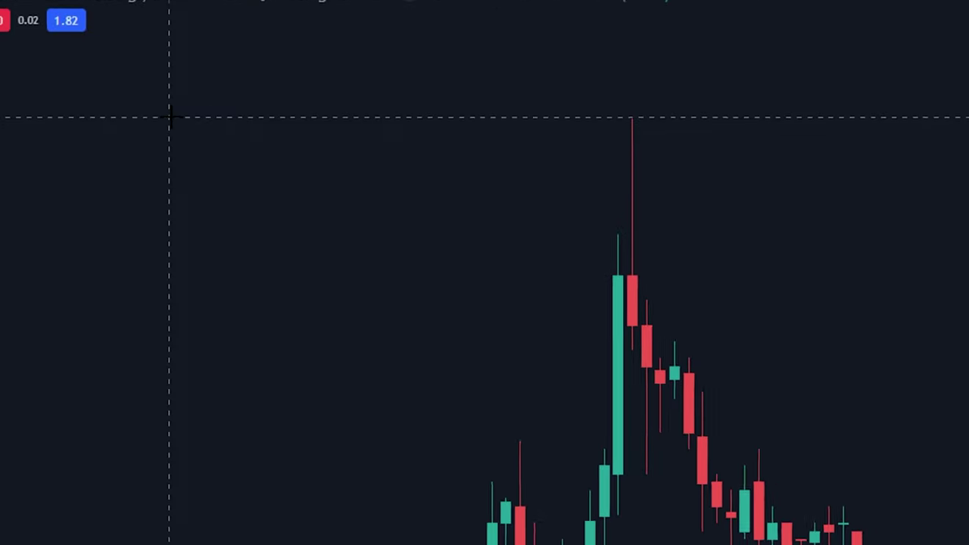
left_click(82, 76)
left_click(946, 76)
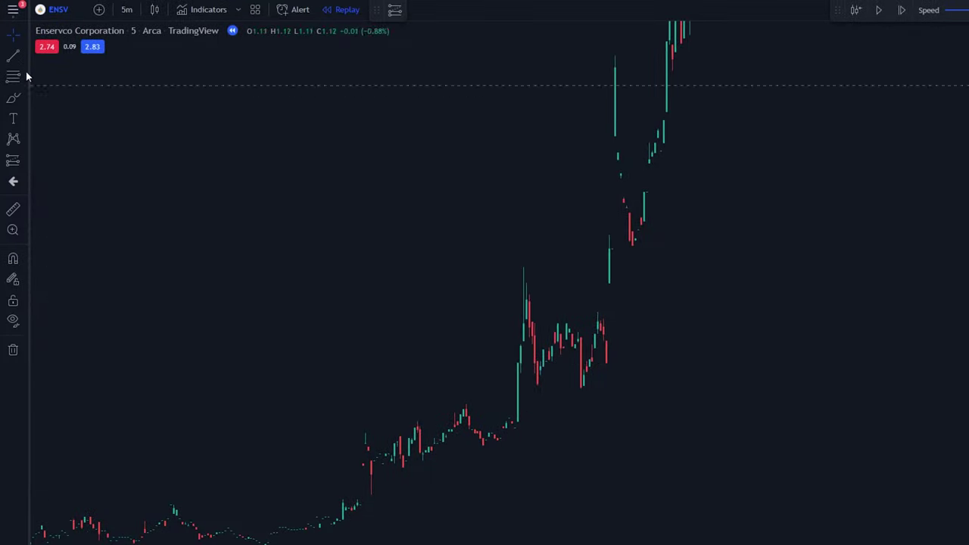
- Draw a rising extended line beneath the price lows on the ENSV chart
left_click(23, 54)
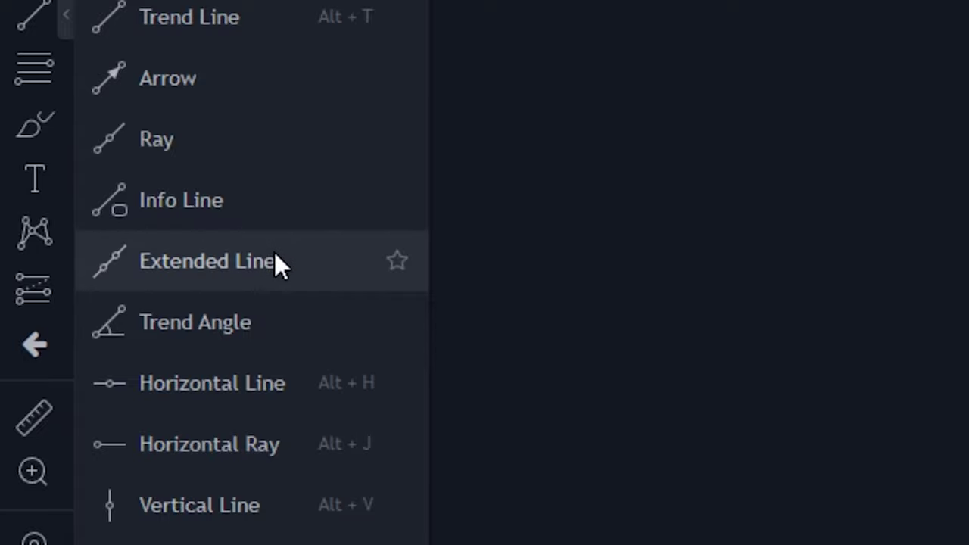
left_click(274, 255)
left_click(242, 453)
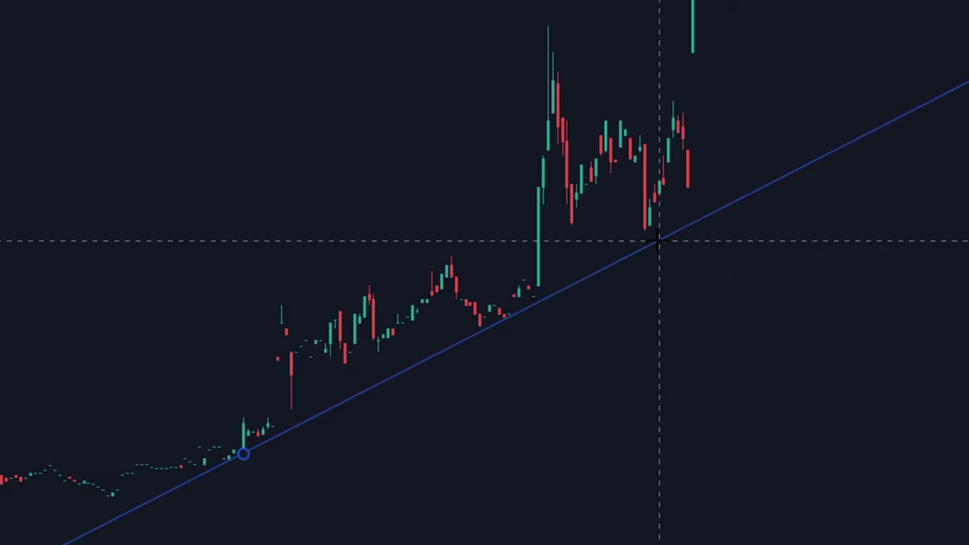
left_click(659, 241)
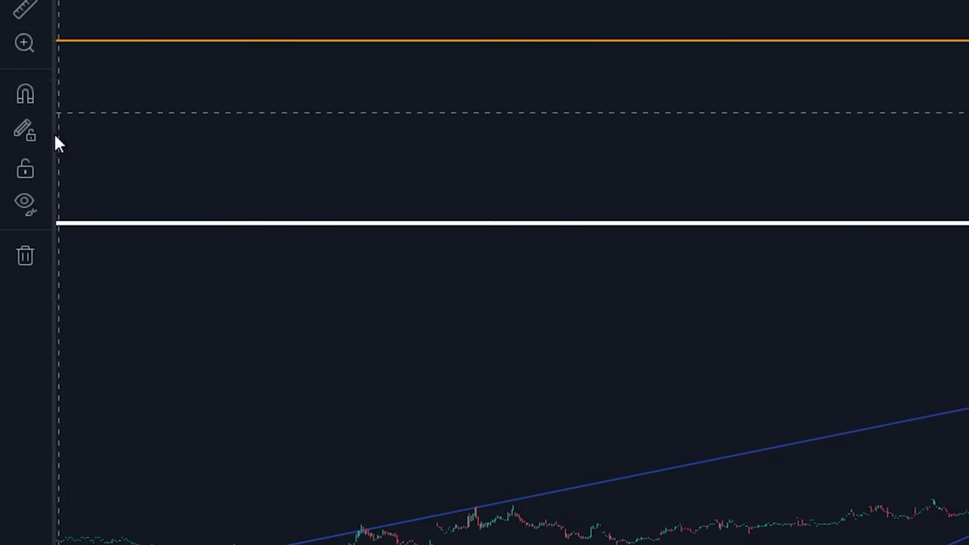
- Hide all drawings on the chart and open the options for choosing what to hide
left_click(34, 208)
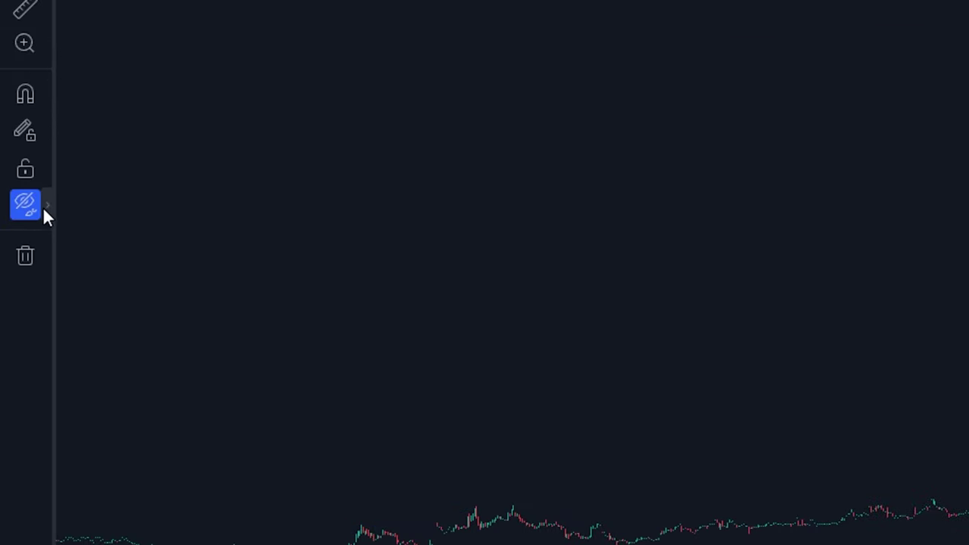
left_click(46, 206)
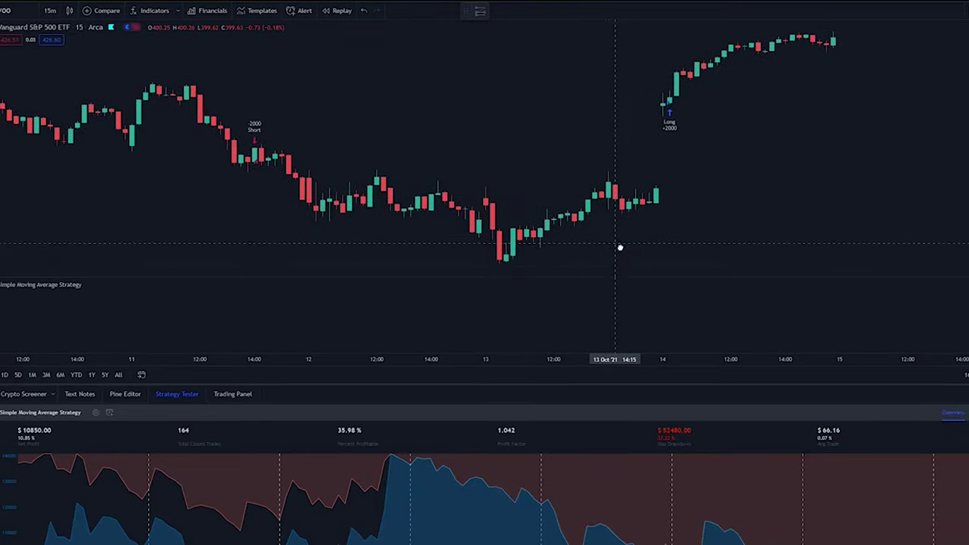
- Review the Simple Moving Average Strategy's chart signals, performance summary and list of trades for the Vanguard S&P 500 ETF
scroll(621, 247, "up", 3)
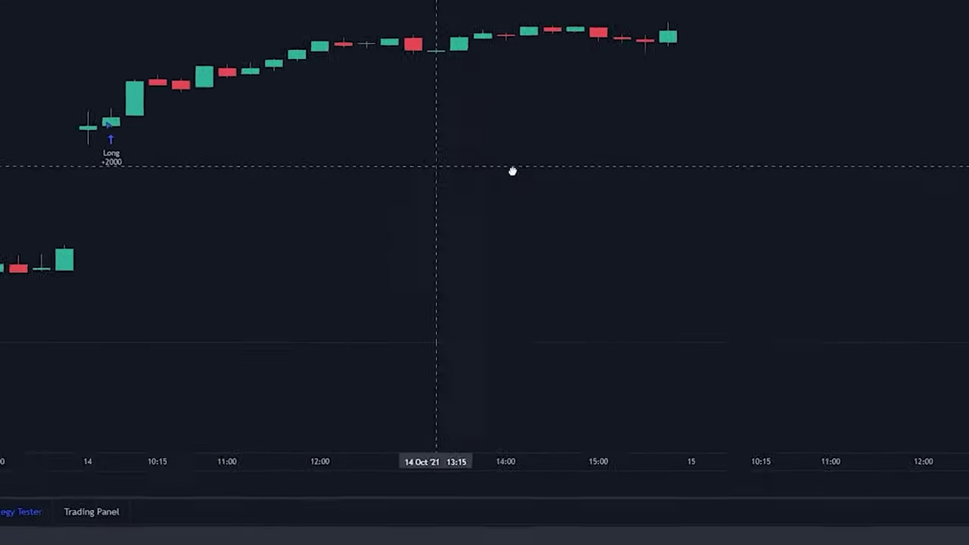
scroll(696, 227, "left", 15)
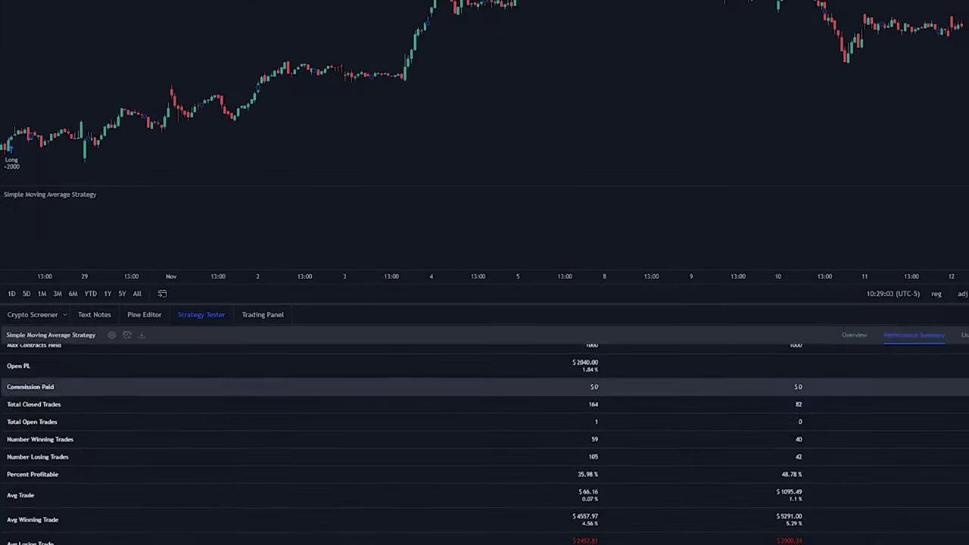
scroll(485, 442, "down", 3)
left_click(963, 335)
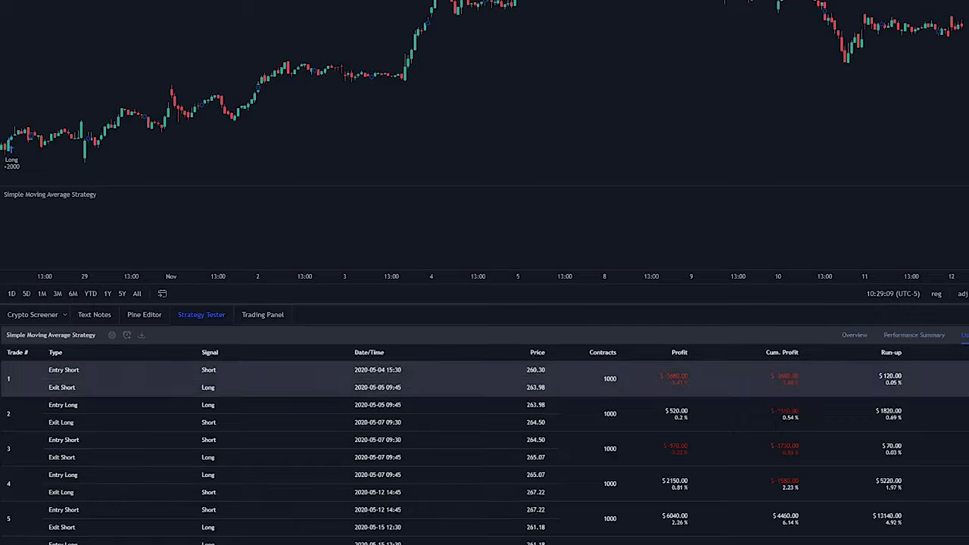
scroll(967, 393, "down", 5)
scroll(967, 393, "down", 5)
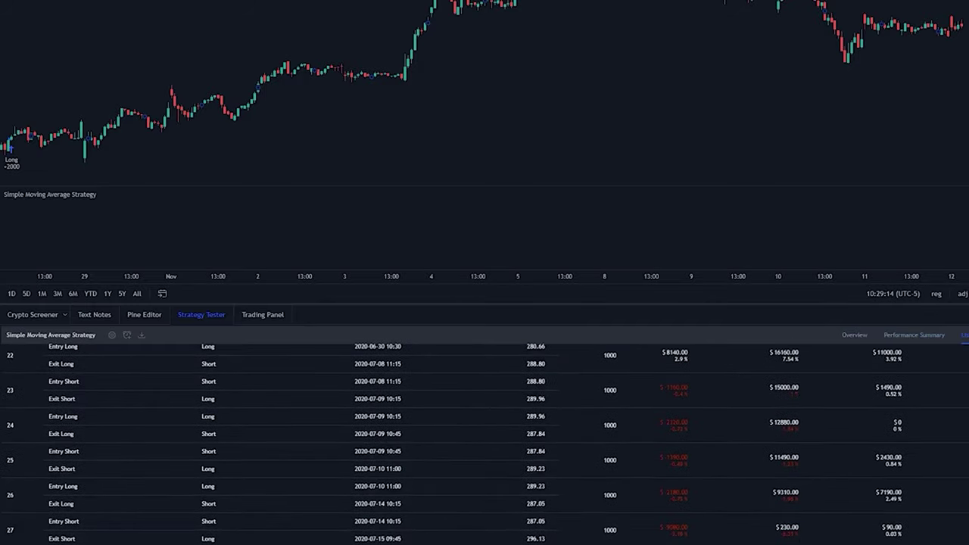
scroll(484, 444, "down", 20)
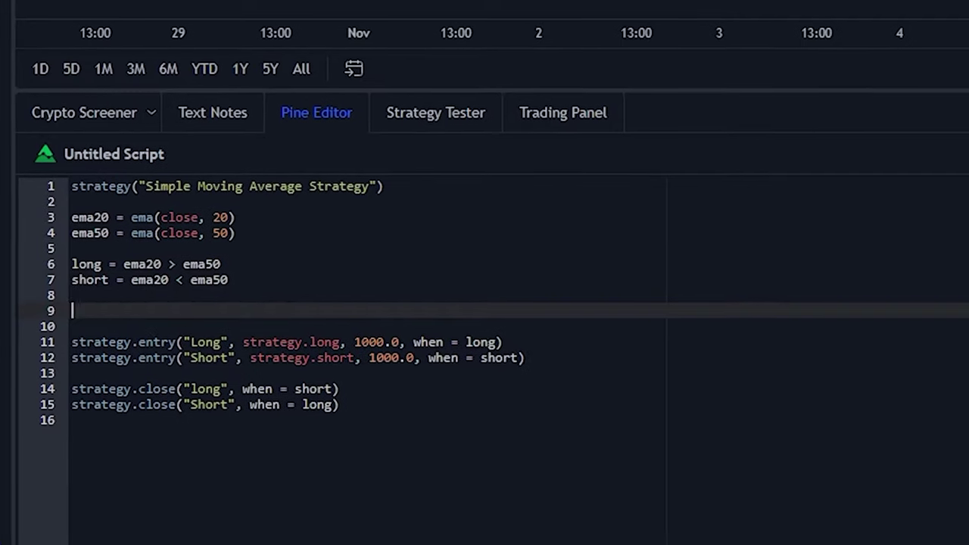
- Define start = timestamp(2021, 1, 1, 0, 0) and end = timestamp(2021, 8, 1, 0, 0) below the long and short conditions
type("start = timestamp(2021, 1, 1, 0, 0)")
key("Down")
type("= timestamp(2021, 8, 1, 0, 0)")
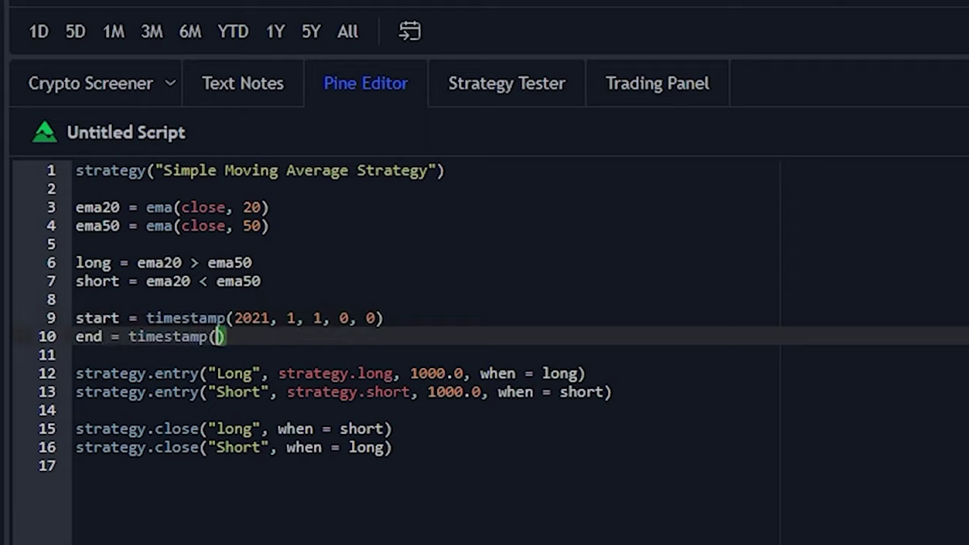
- Begin a date filter below the timestamps with the condition if time >= start
key("Return")
key("Return")
type("if time >= start")
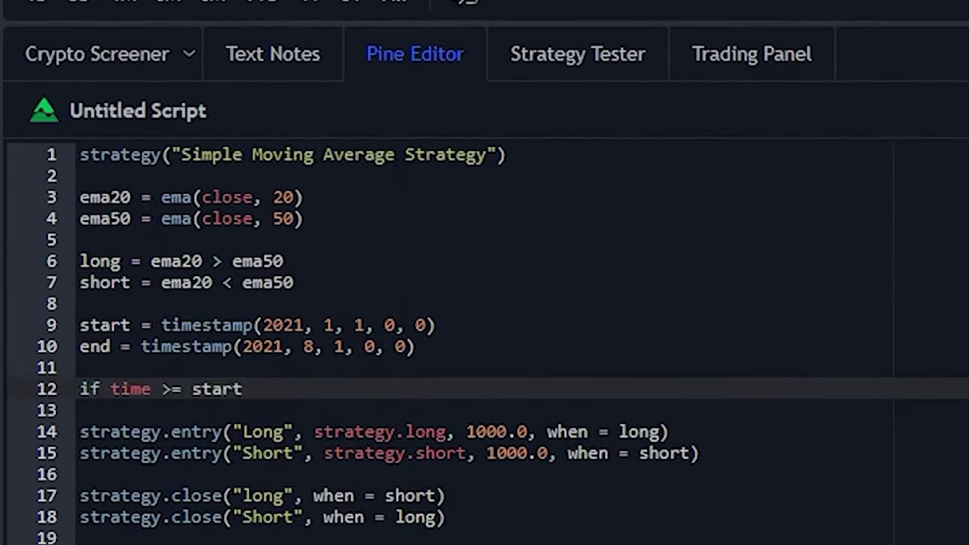